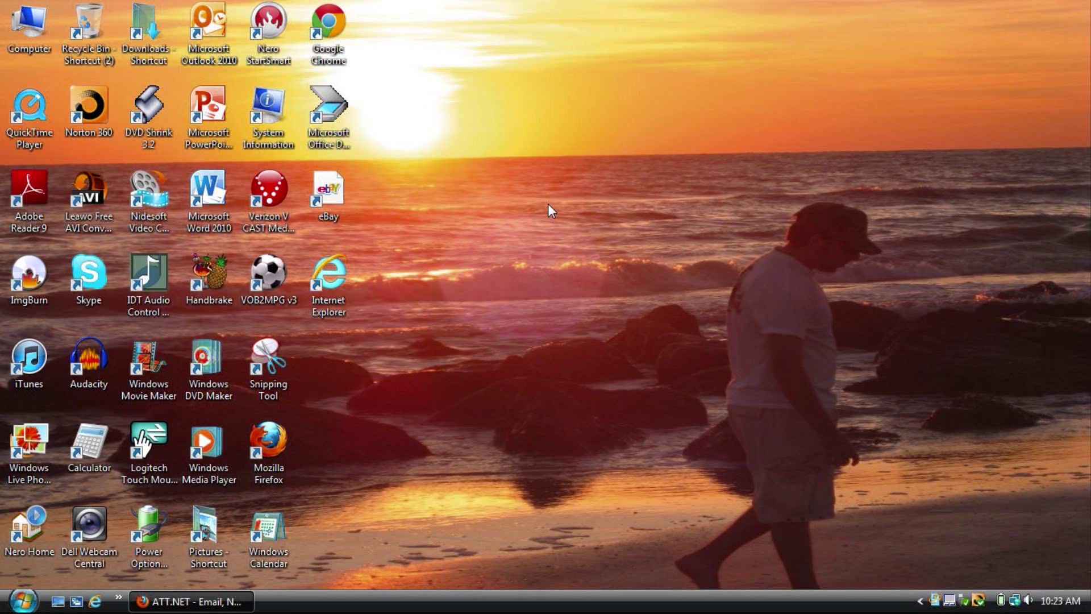
# Step: Launch Microsoft Word 2010 from the desktop shortcut with a new blank document
pyautogui.doubleClick(201, 201)
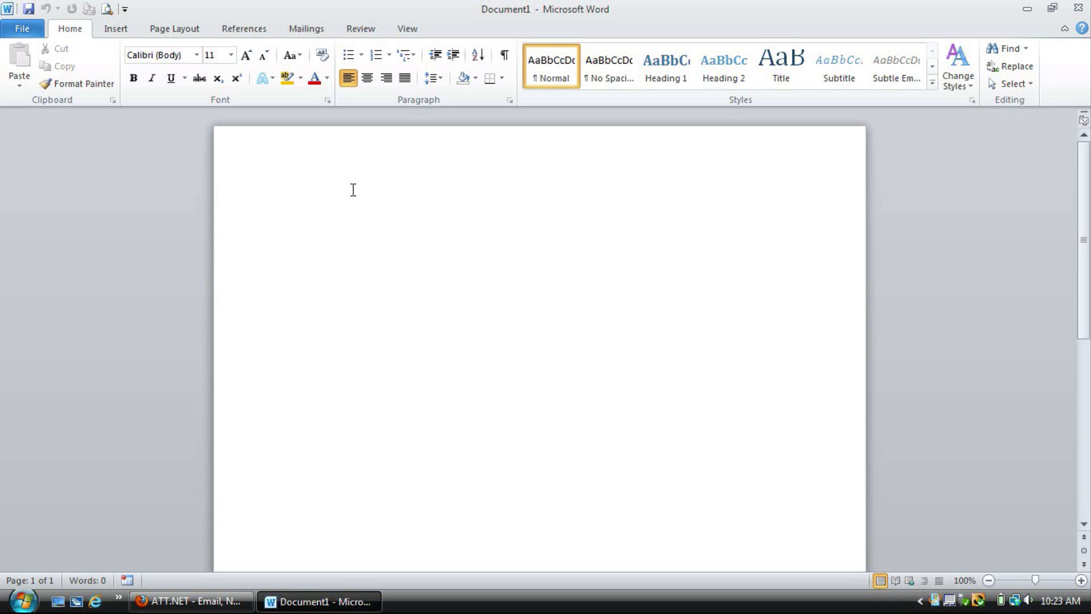
# Step: Go to File > Options and select Customize Ribbon in Word Options
pyautogui.click(29, 35)
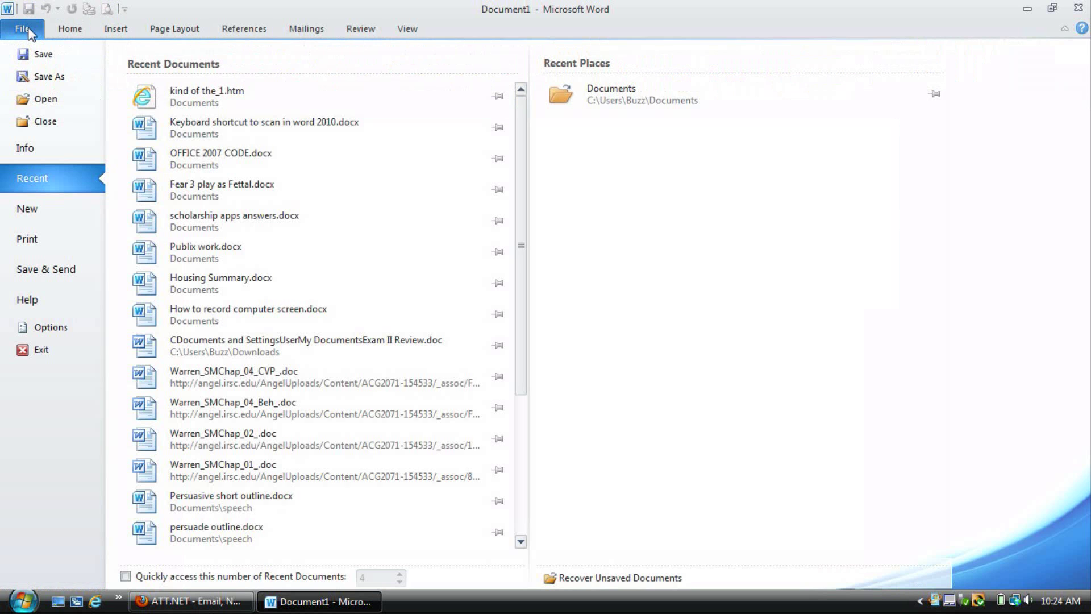
pyautogui.click(56, 331)
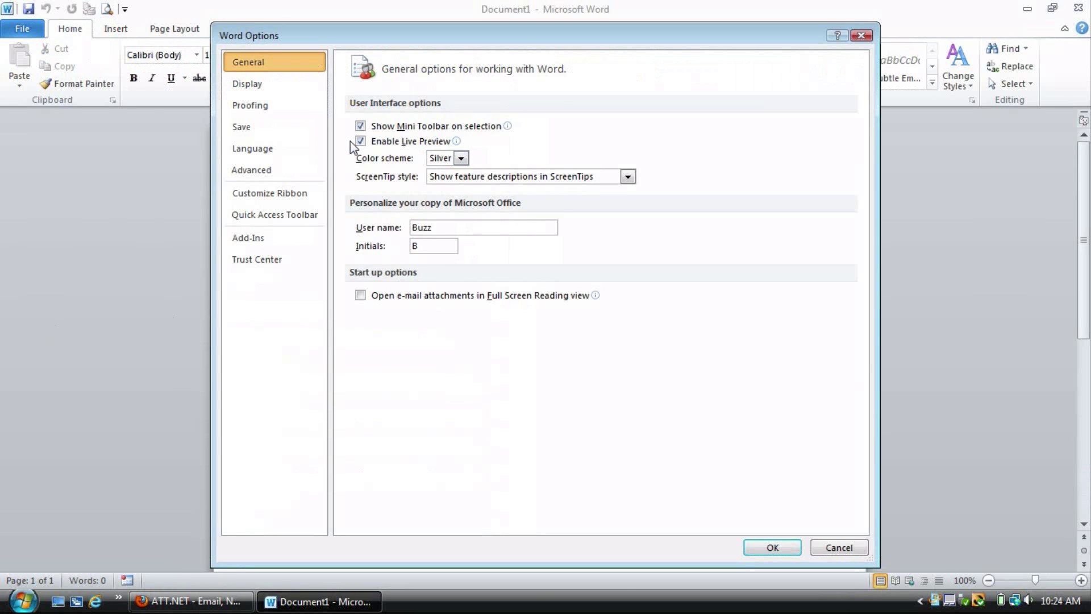
pyautogui.click(301, 203)
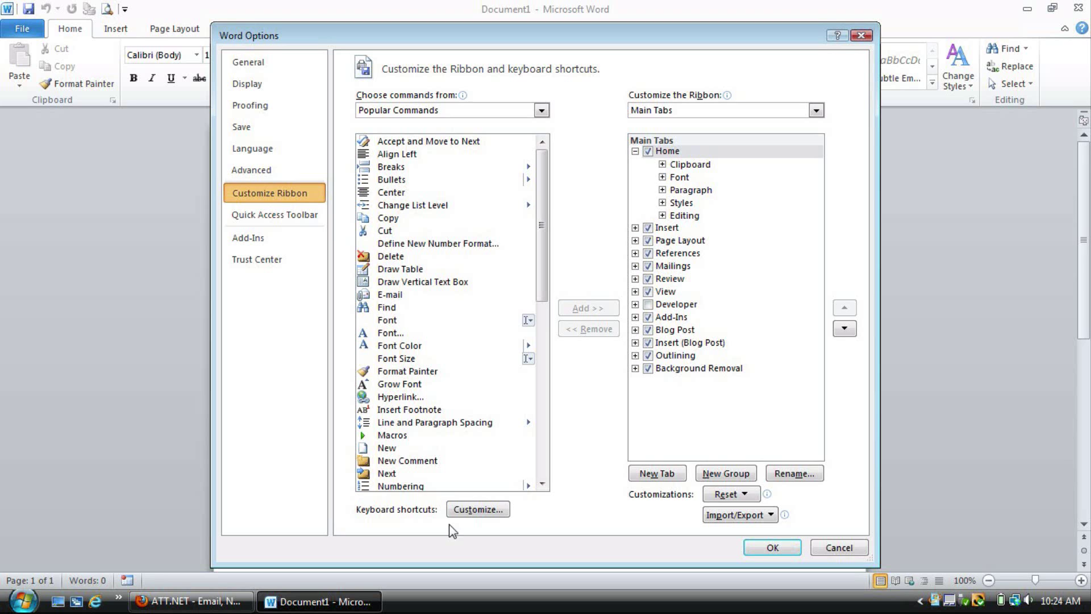
pyautogui.click(464, 511)
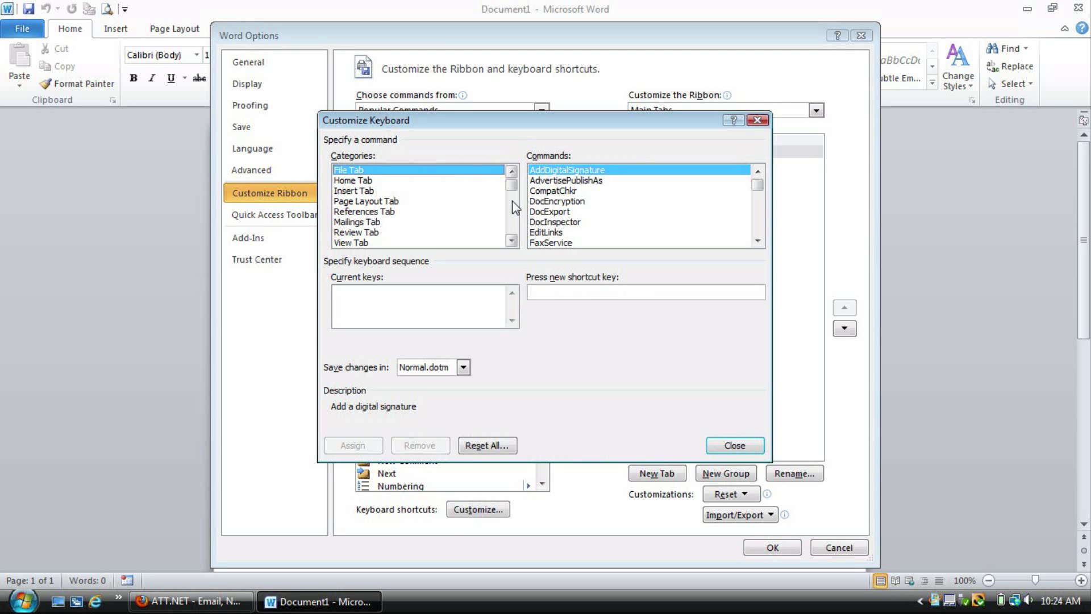
pyautogui.moveTo(512, 189); pyautogui.dragTo(512, 228)
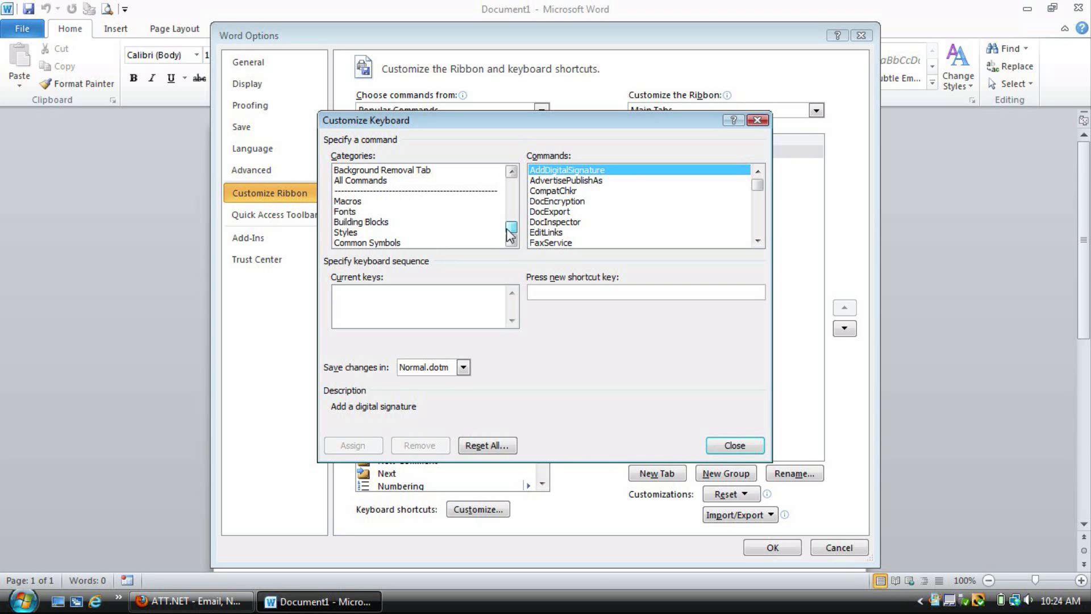
pyautogui.click(384, 180)
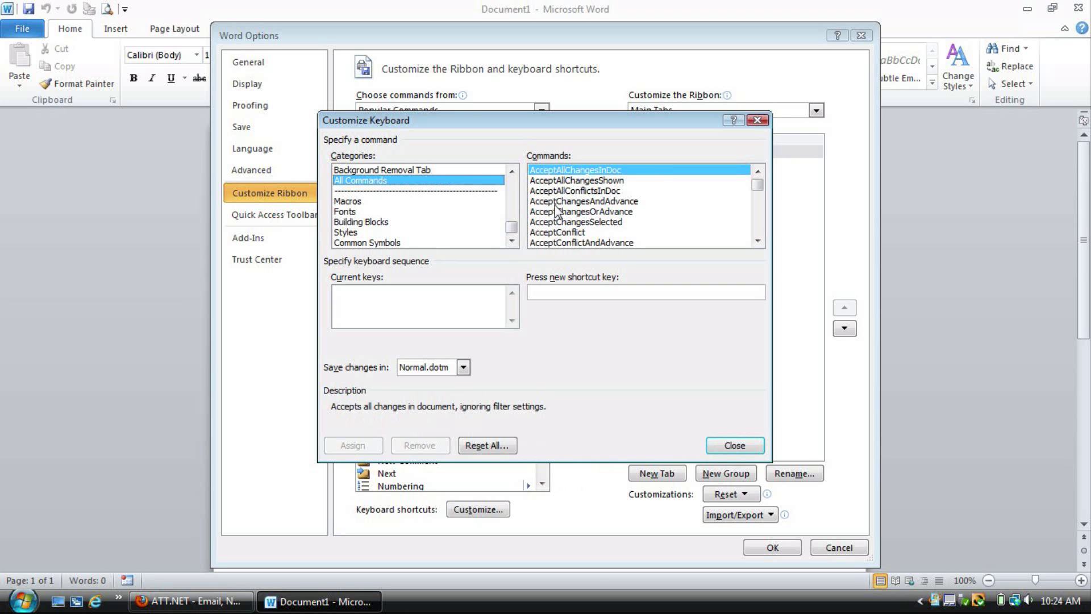
pyautogui.moveTo(757, 184); pyautogui.dragTo(757, 210)
pyautogui.click(757, 171)
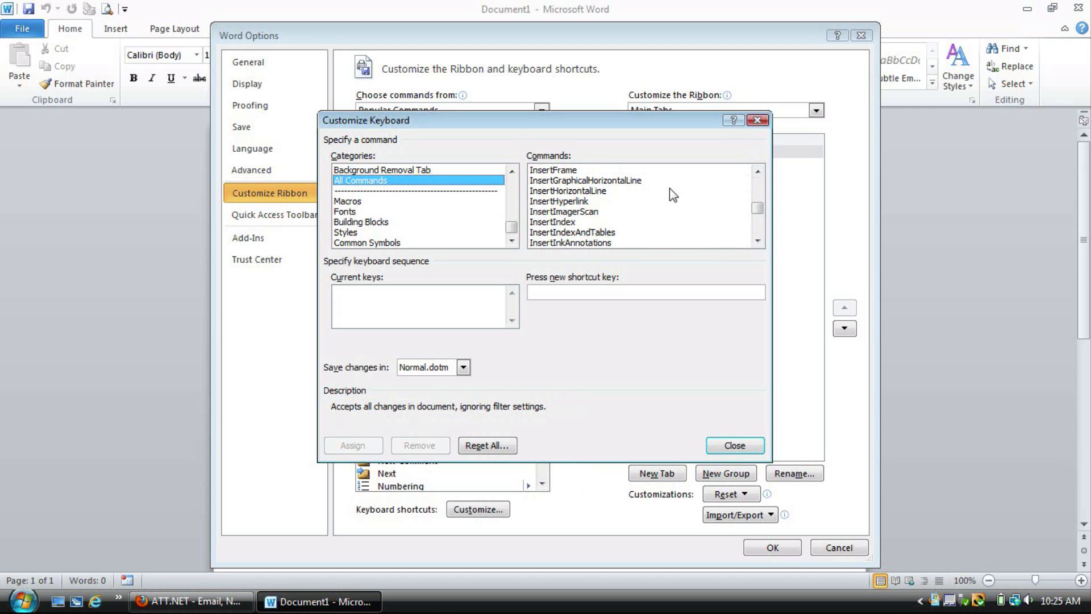
pyautogui.click(587, 215)
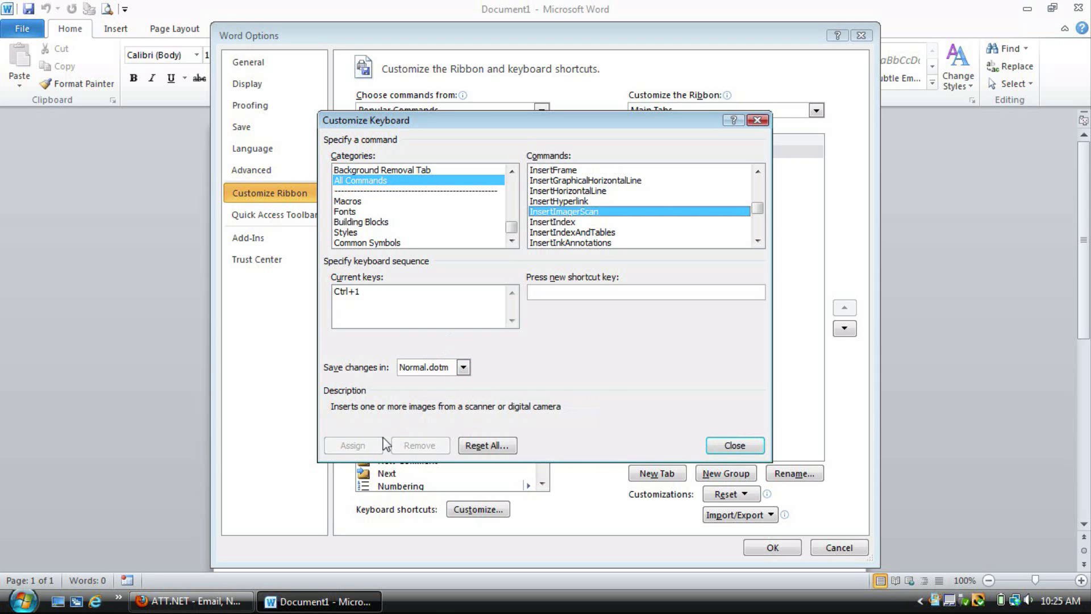
# Step: Close Word Options and bring up Insert Picture from Scanner or Camera via Alt+I, P, S
pyautogui.click(729, 445)
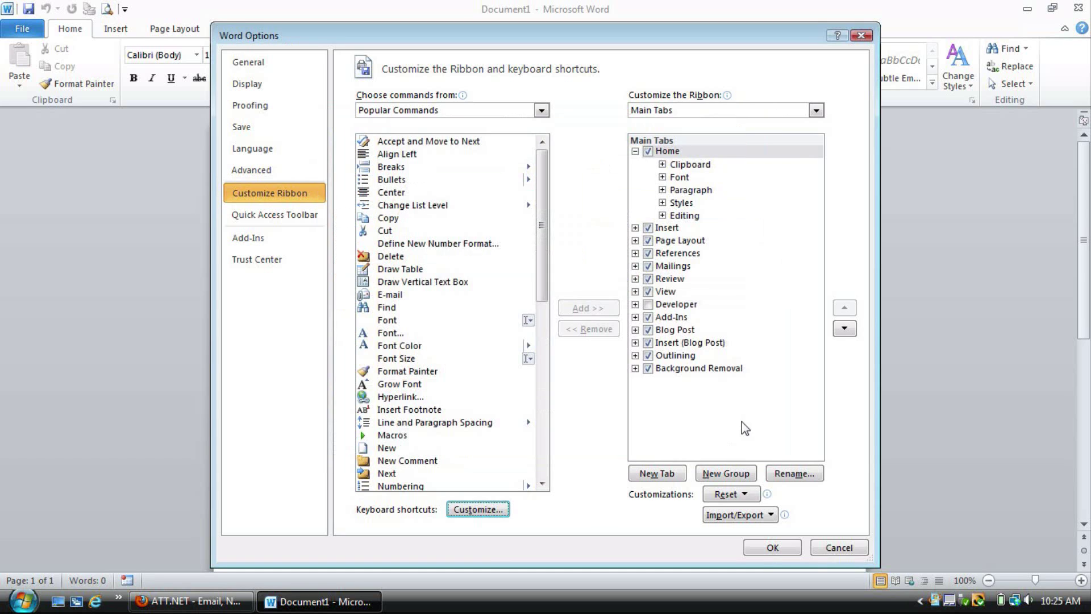
pyautogui.click(863, 36)
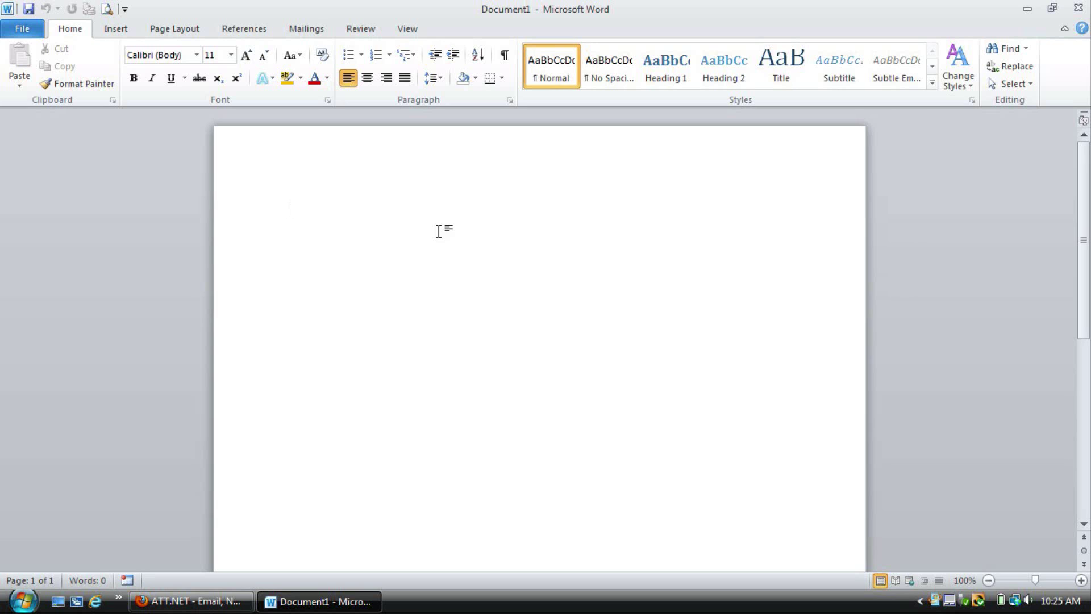
pyautogui.hotkey('alt', 'i')
pyautogui.press('p')
pyautogui.press('s')
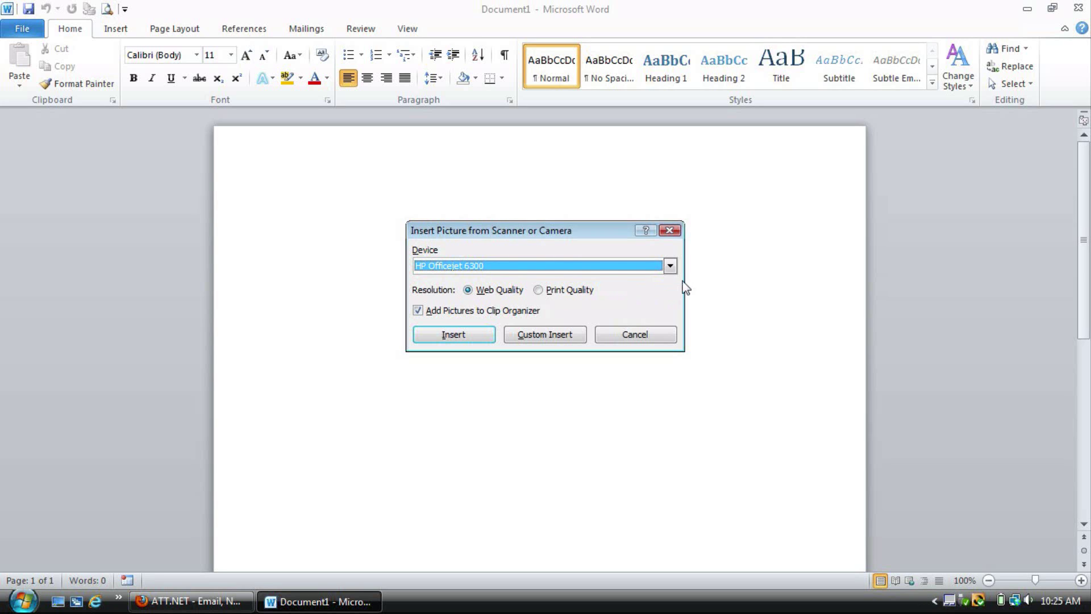
# Step: Confirm the HP Officejet 6300 device and insert a scan into the document
pyautogui.click(670, 266)
pyautogui.click(481, 343)
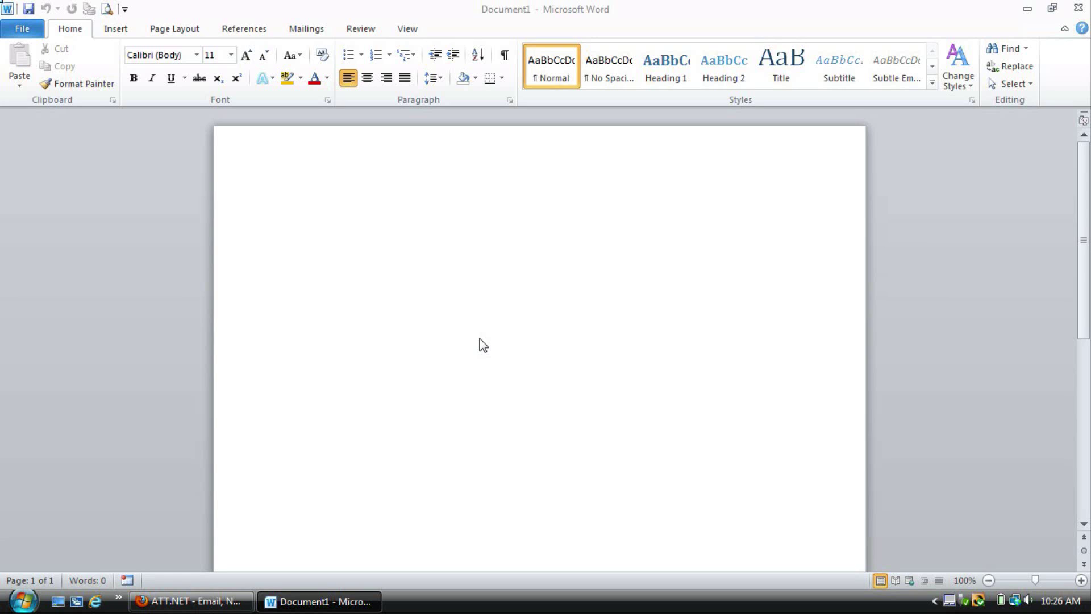
# Step: Paste the scanned Apple iPad article page into the document and select the image
pyautogui.hotkey('ctrl', 'v')
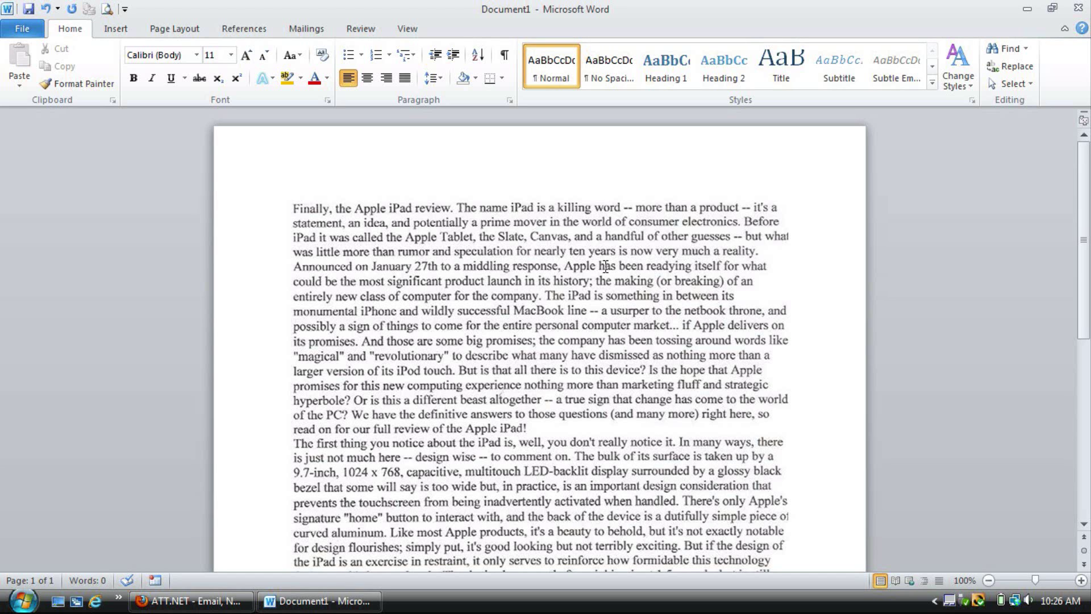
pyautogui.scroll(-1, 1088, 204)
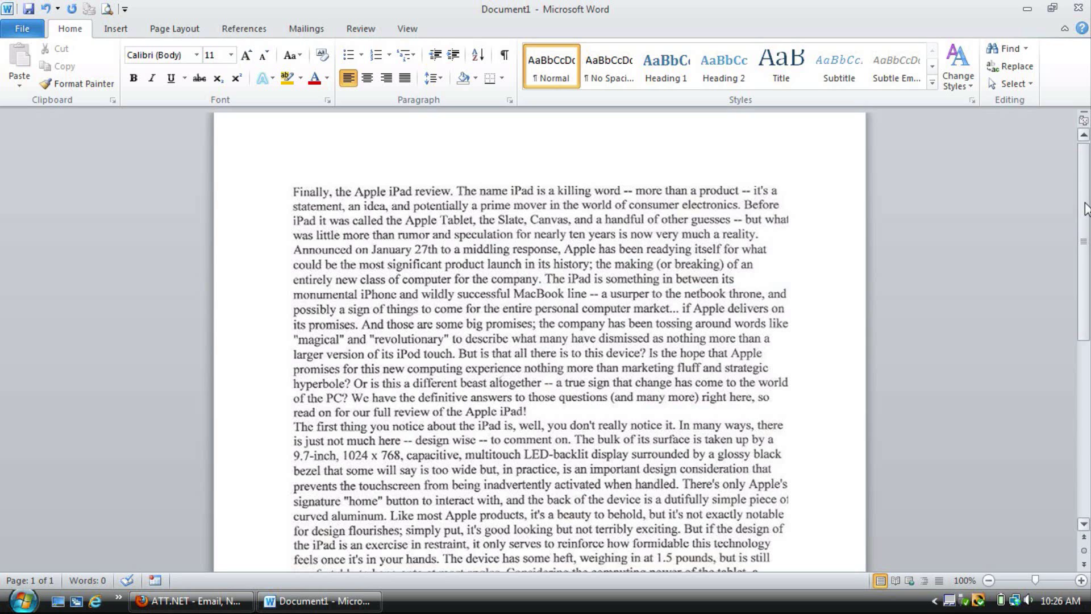
pyautogui.click(655, 241)
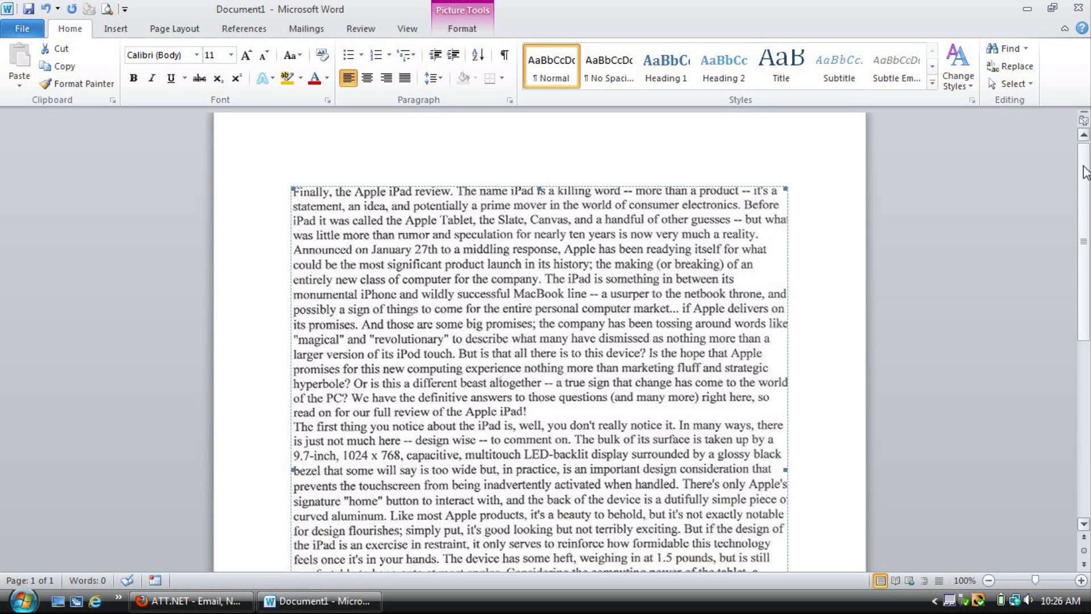
pyautogui.moveTo(1085, 171); pyautogui.dragTo(1082, 196)
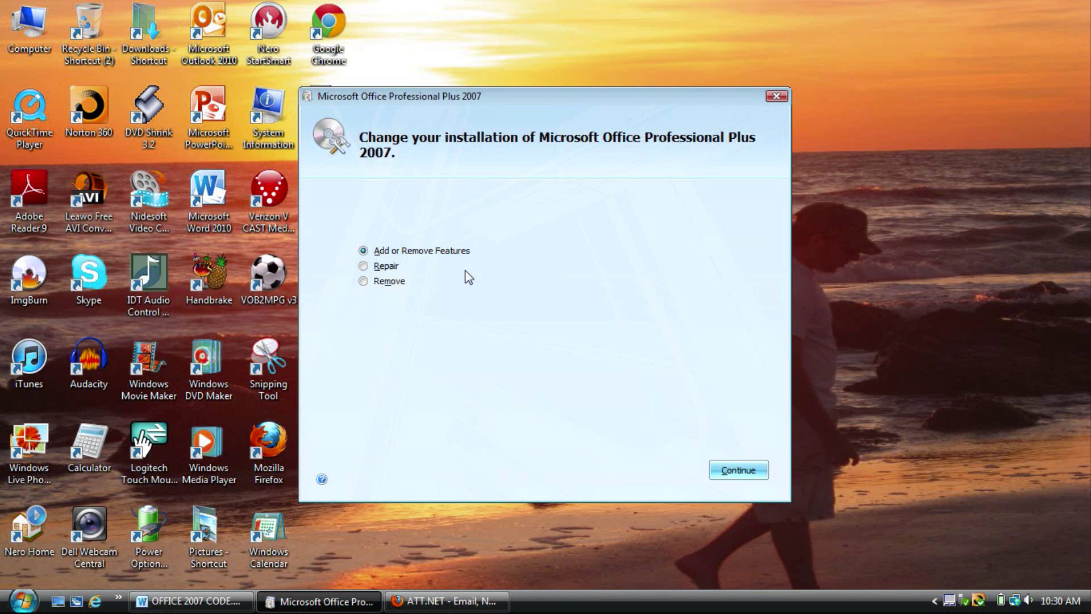
# Step: Choose Add or Remove Features; keep Access, Excel and Shared Features not available, Office Tools run from computer, expanded
pyautogui.click(738, 471)
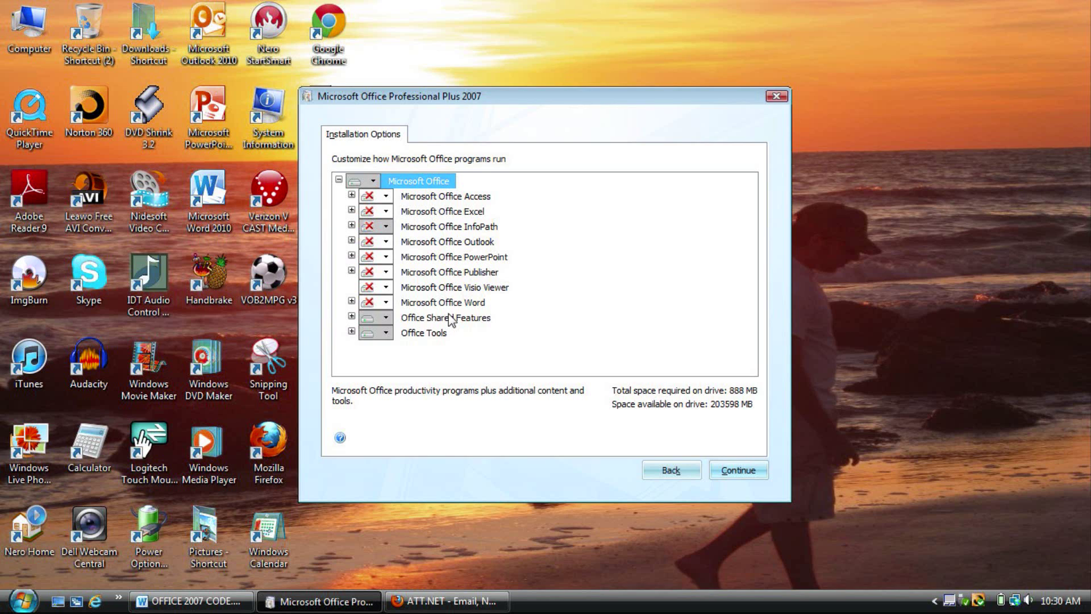
pyautogui.click(386, 198)
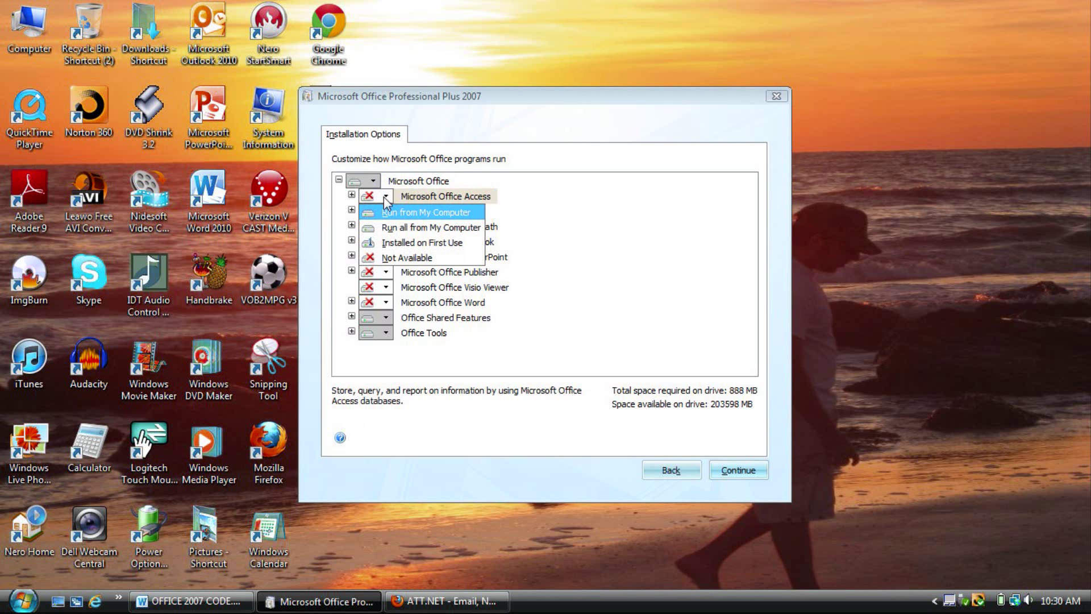
pyautogui.click(401, 257)
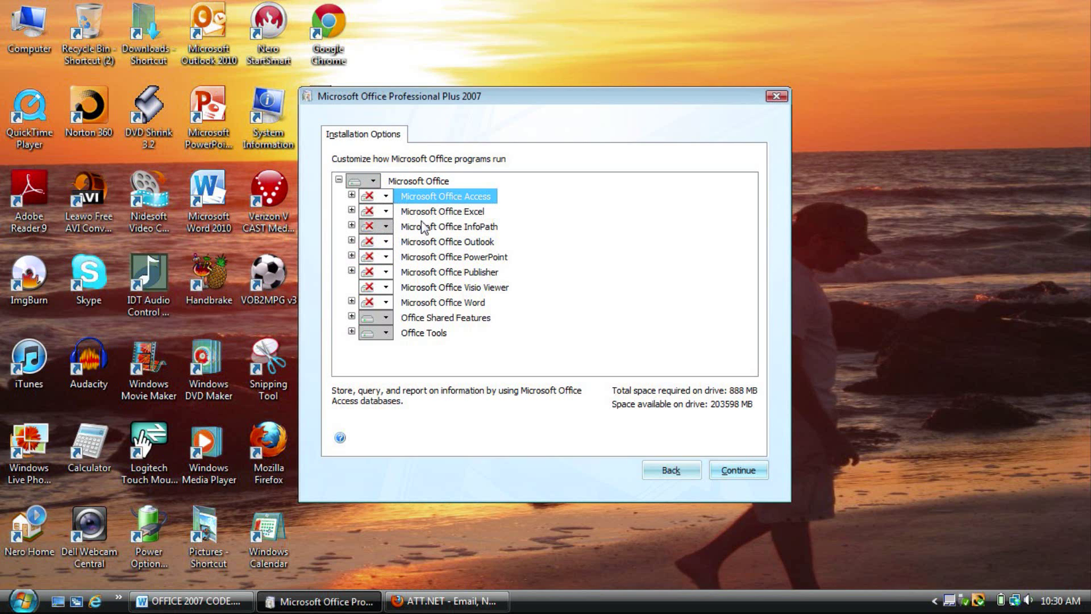
pyautogui.click(386, 212)
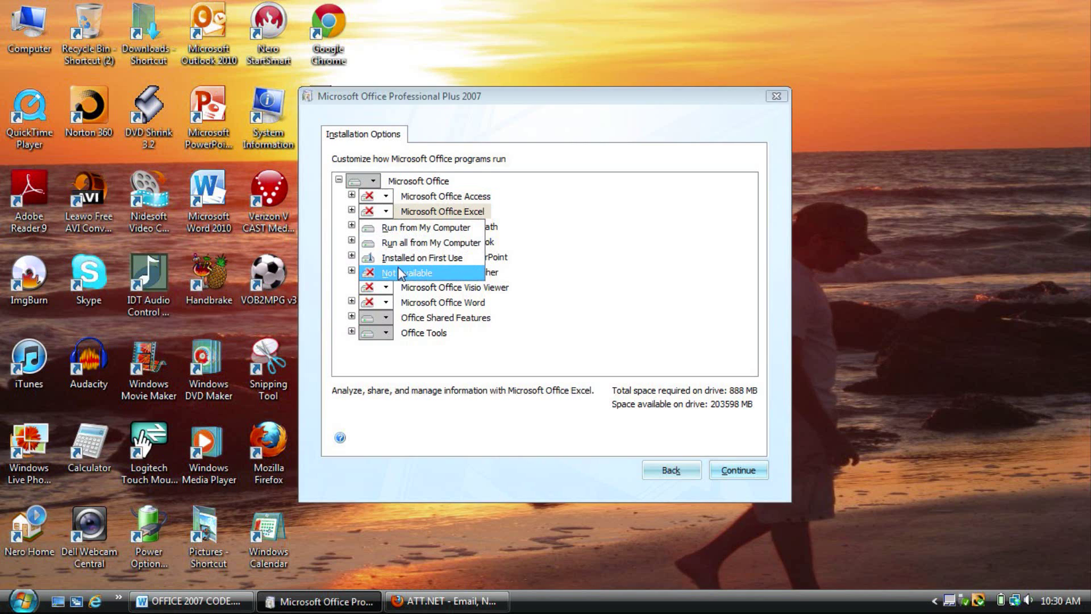
pyautogui.click(398, 267)
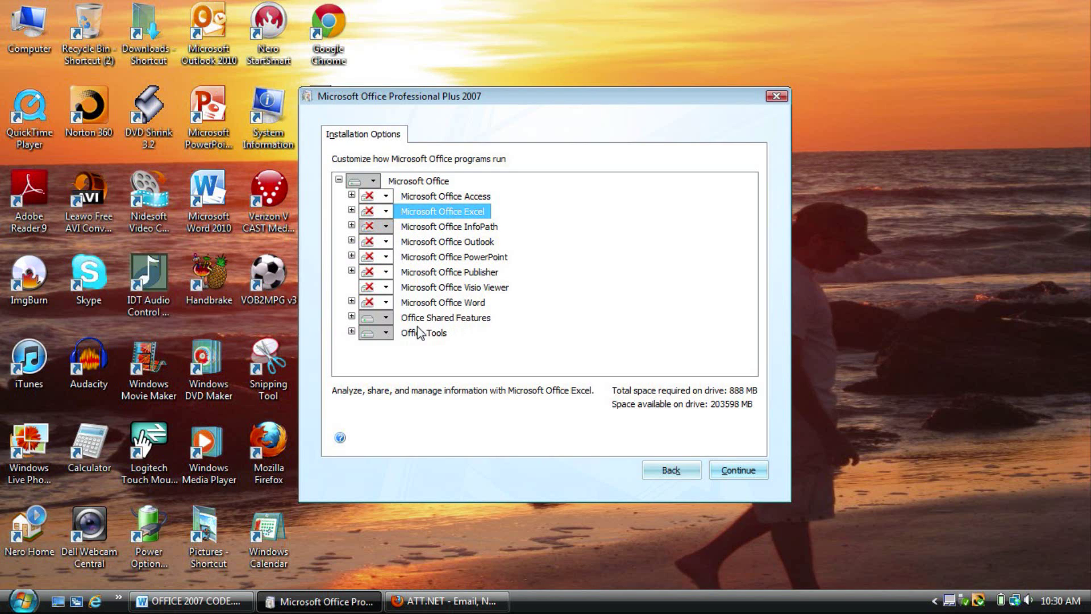
pyautogui.click(388, 318)
pyautogui.click(395, 377)
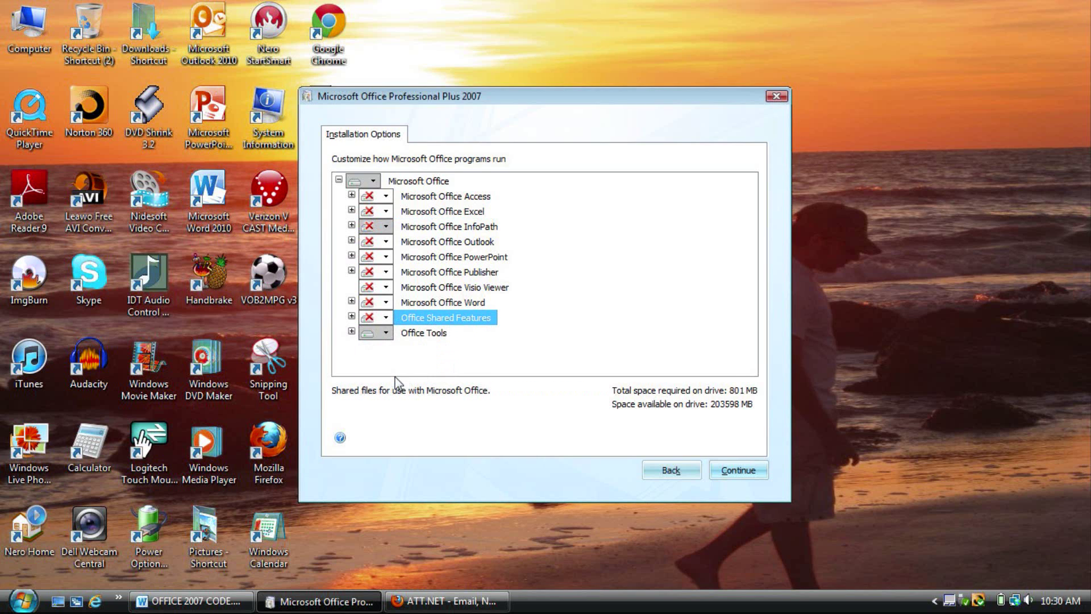
pyautogui.click(388, 333)
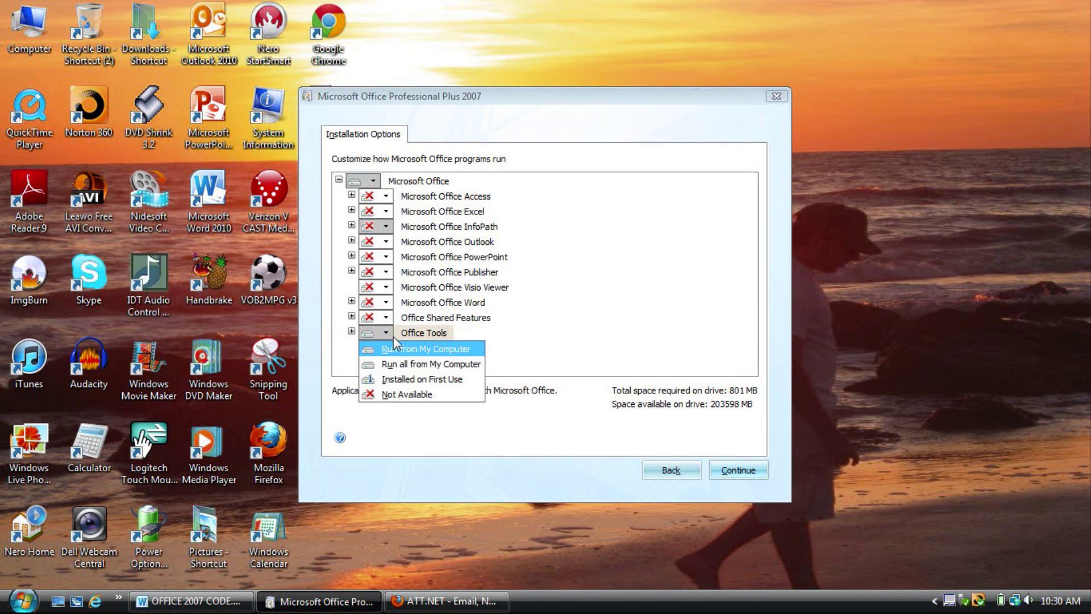
pyautogui.click(431, 350)
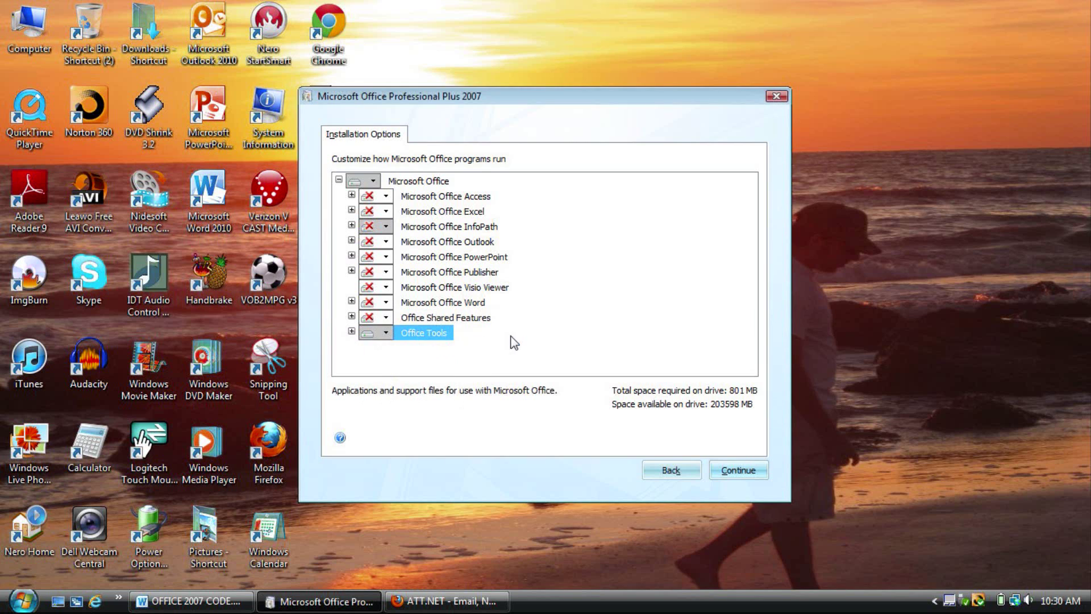
pyautogui.click(351, 332)
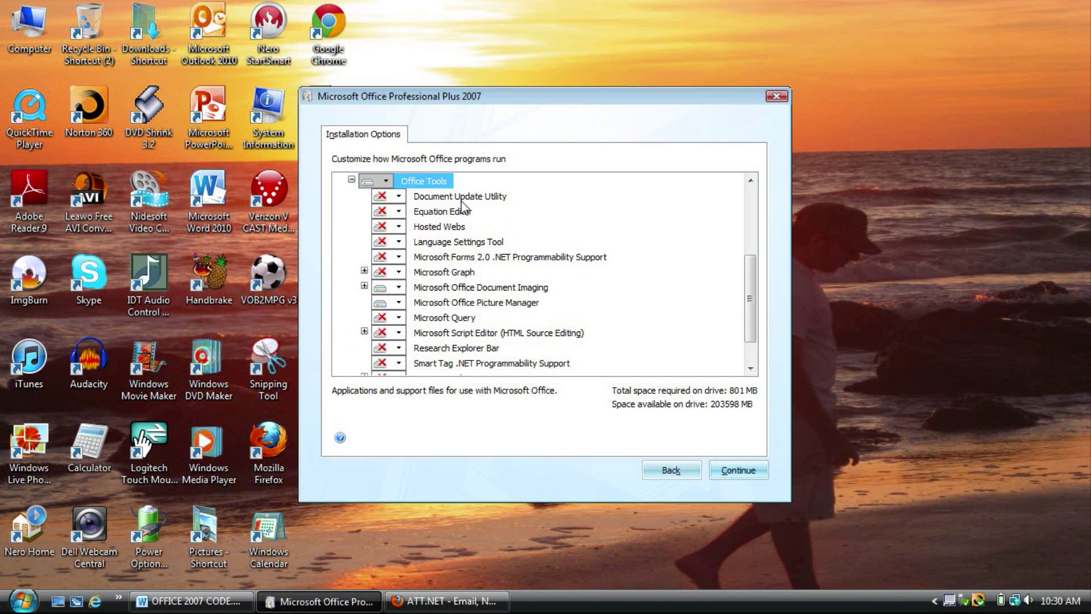
# Step: Leave Document Update Utility not available and set Microsoft Office Document Imaging to Run from My Computer
pyautogui.click(396, 197)
pyautogui.click(410, 241)
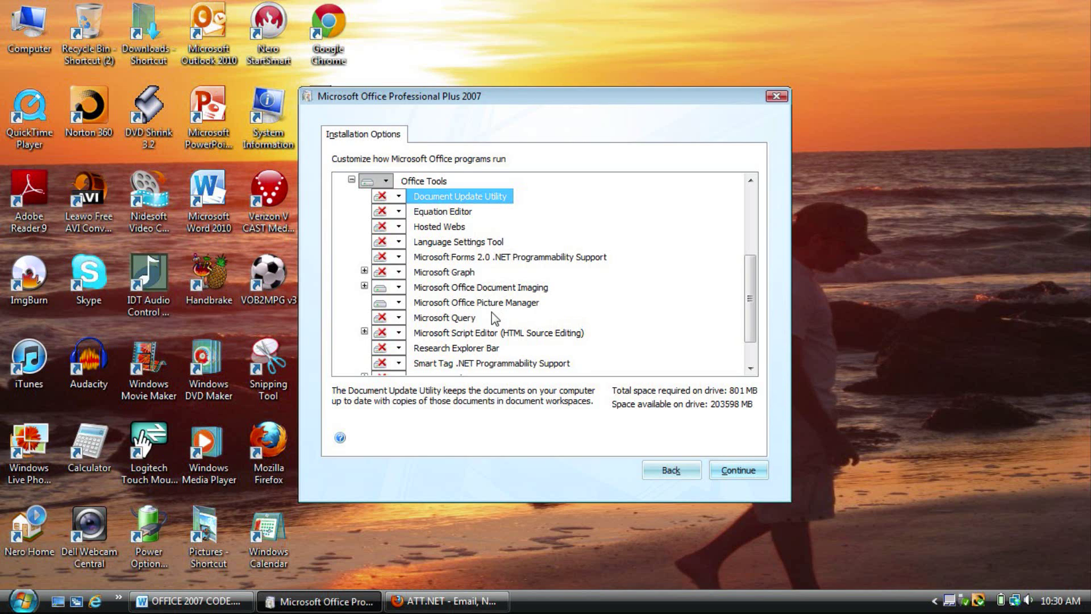
pyautogui.click(399, 290)
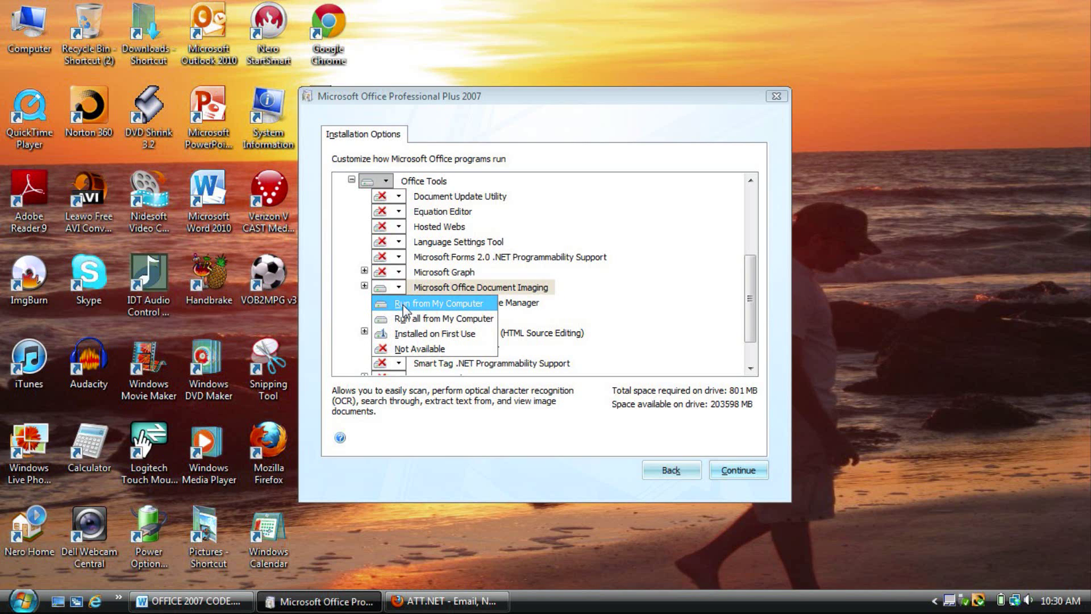
pyautogui.click(405, 304)
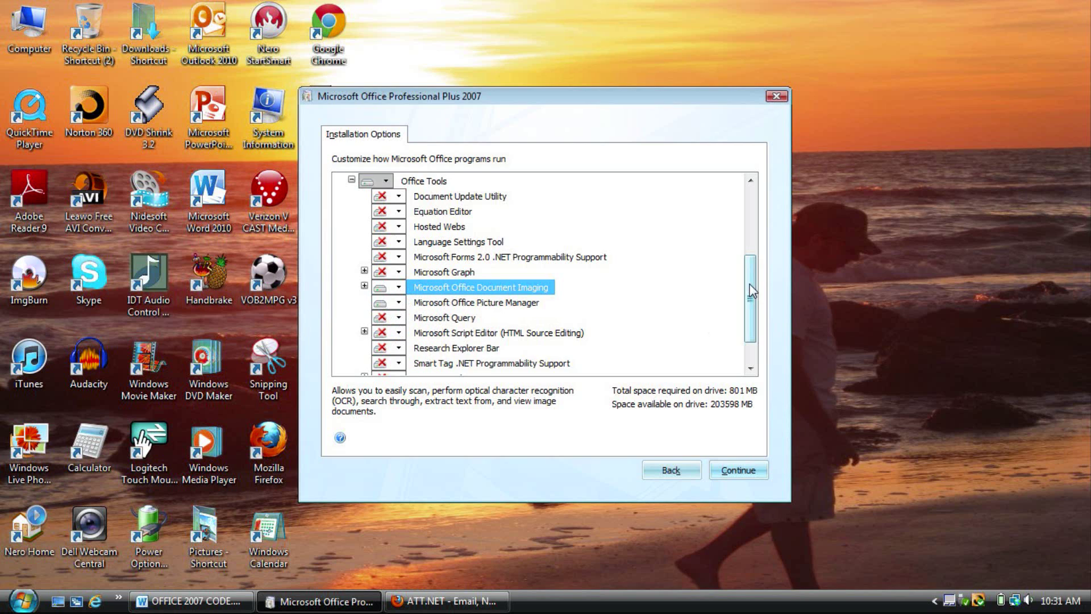
pyautogui.scroll(-3, 750, 290)
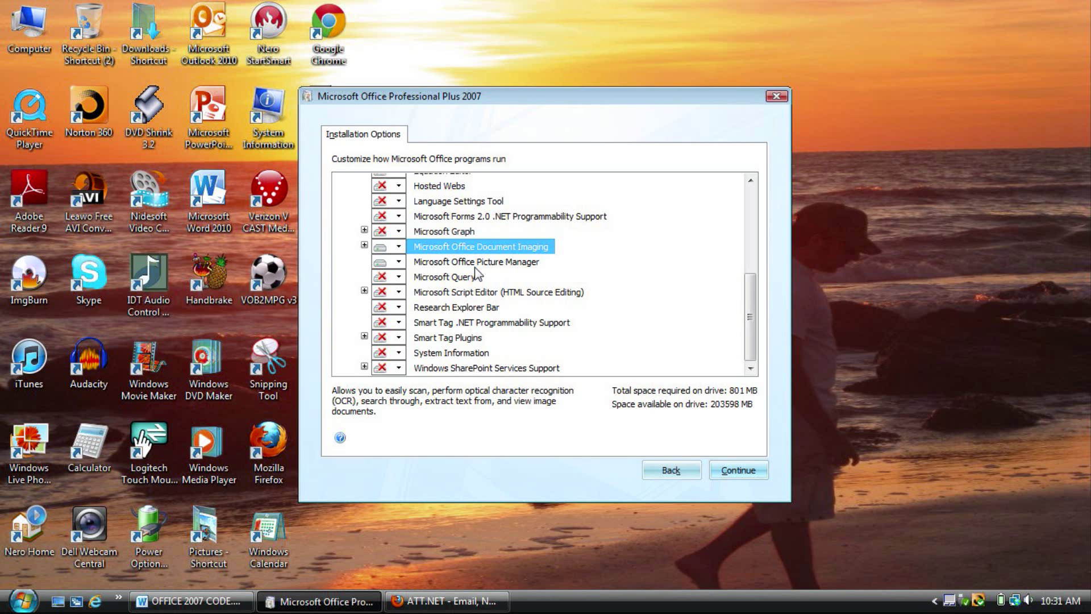
# Step: Cancel the Office 2007 setup, confirm Yes, and close the installer
pyautogui.click(778, 98)
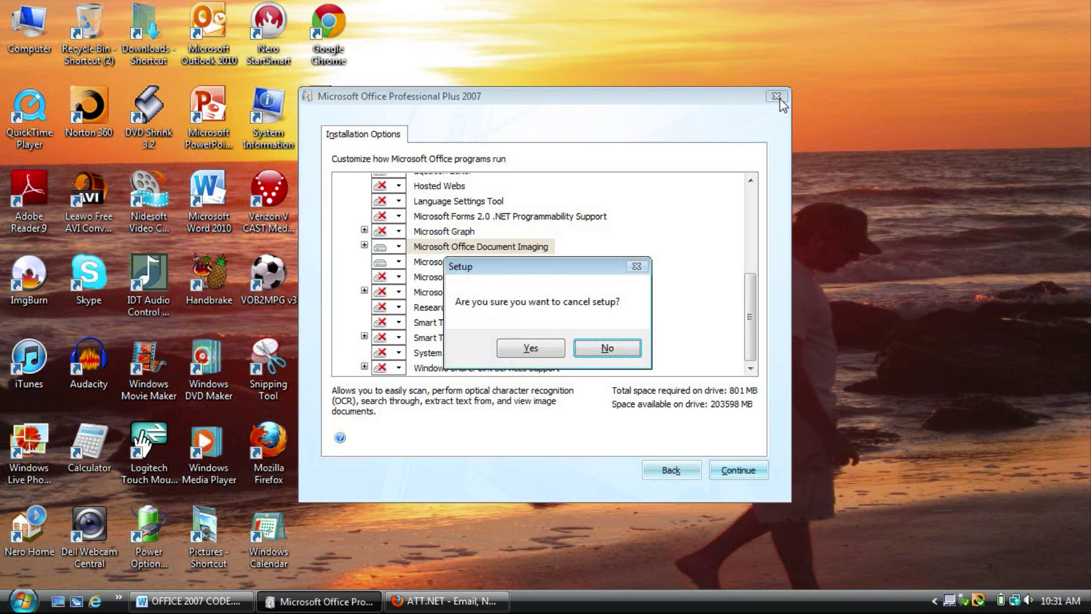
pyautogui.click(537, 350)
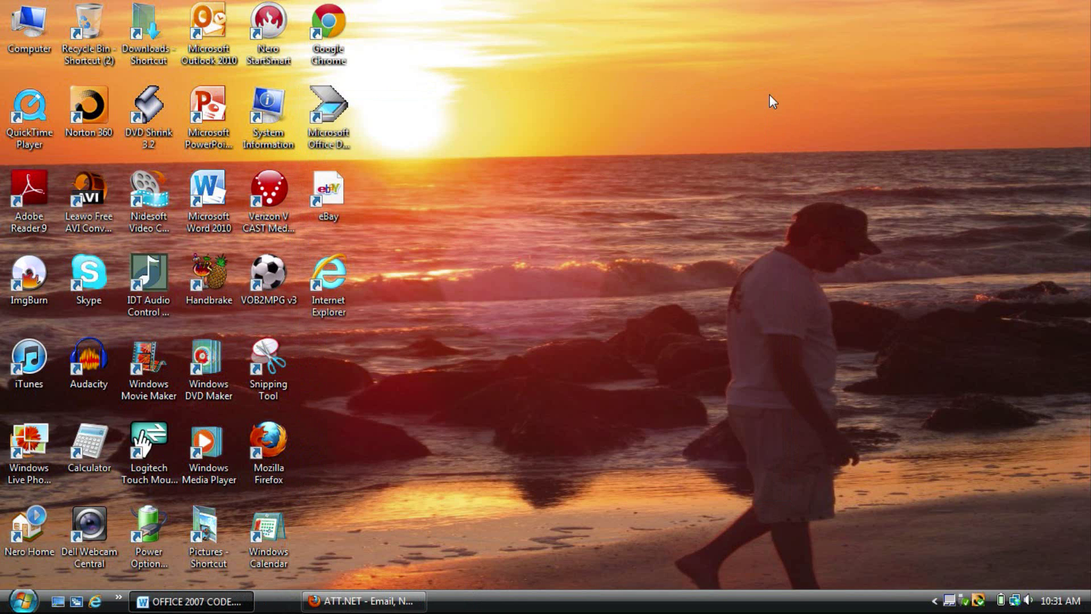
pyautogui.click(776, 96)
# Step: Launch Microsoft Office Document Scanning via Start > All Programs > Microsoft Office > Office Tools
pyautogui.click(22, 600)
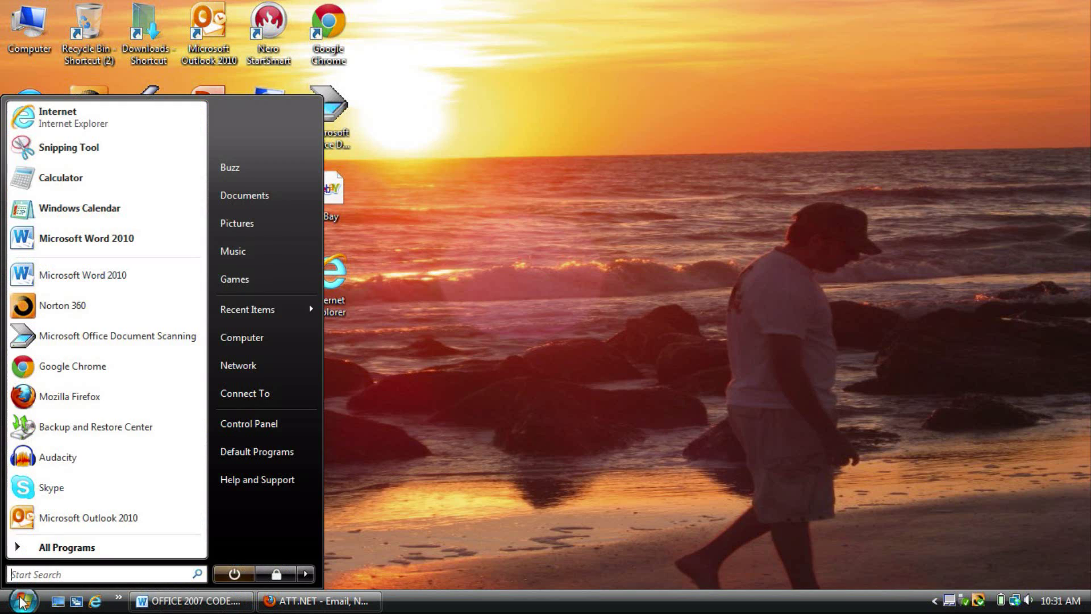
pyautogui.click(67, 548)
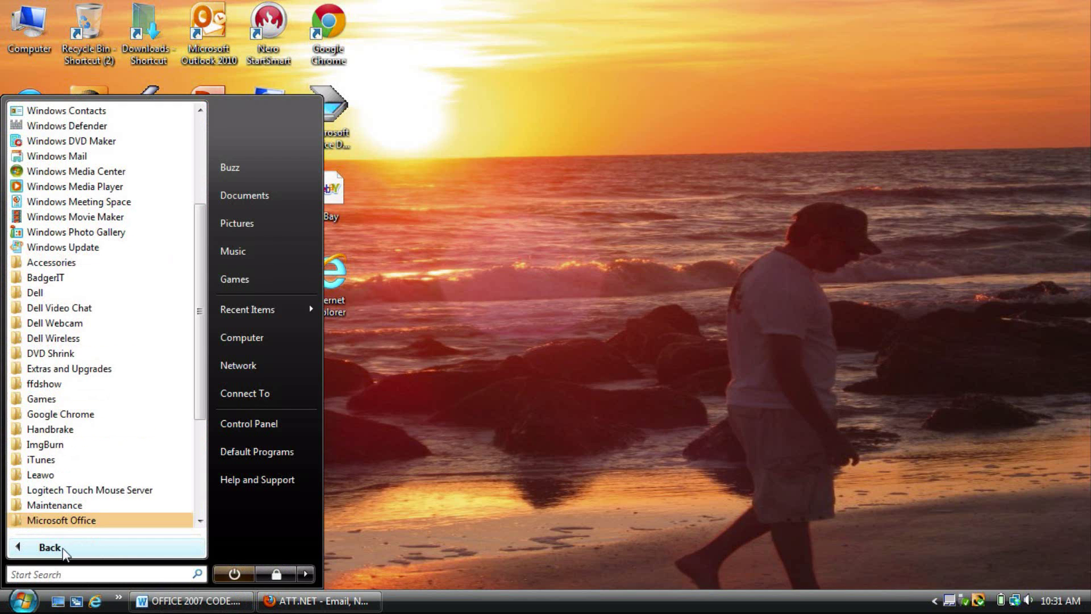
pyautogui.moveTo(204, 396); pyautogui.dragTo(195, 455)
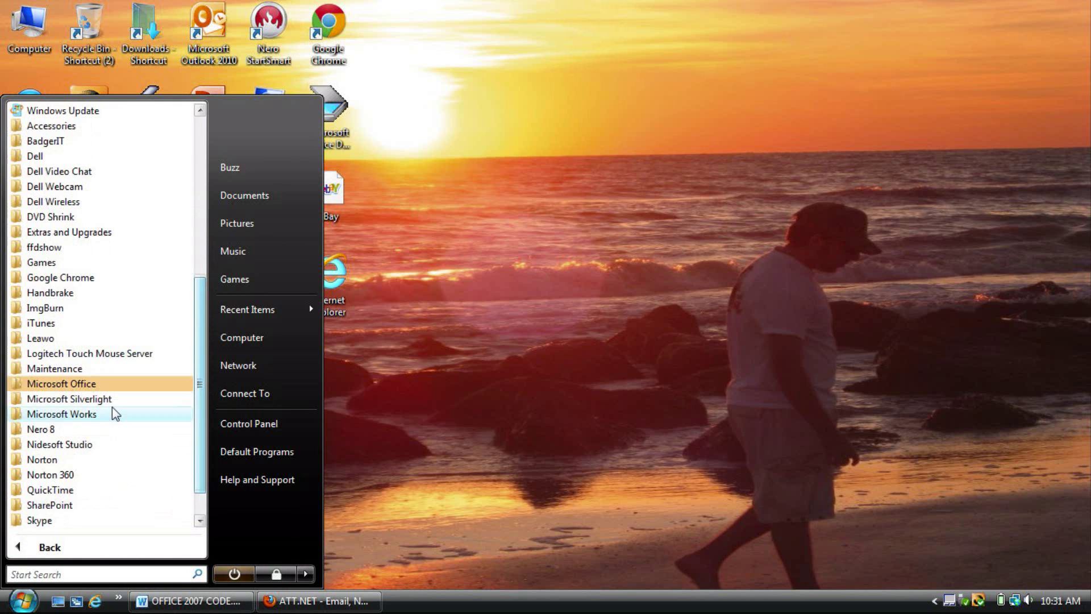
pyautogui.click(95, 386)
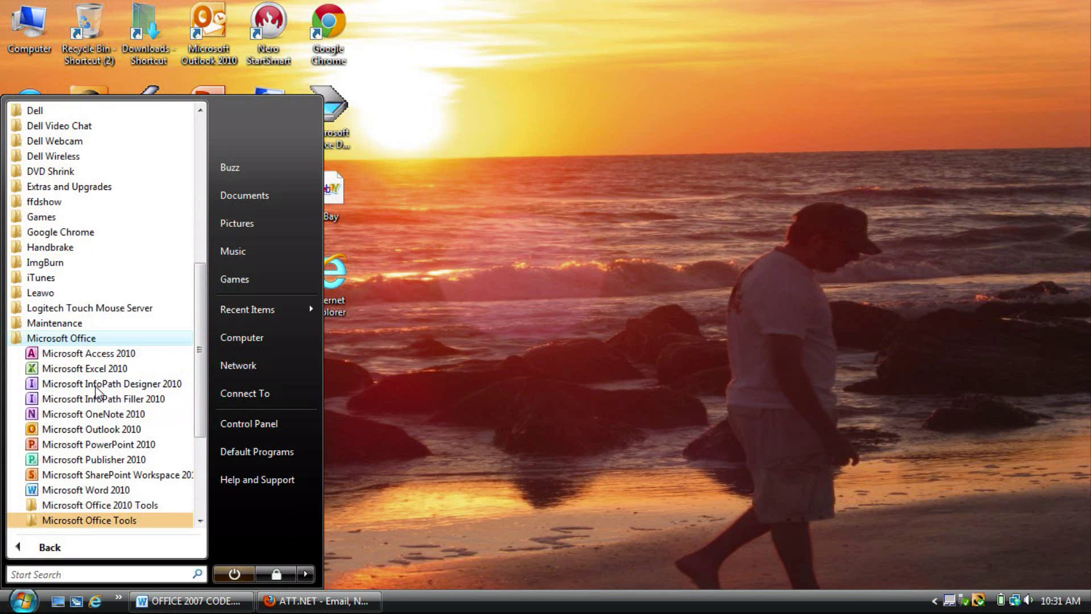
pyautogui.moveTo(203, 353); pyautogui.dragTo(196, 383)
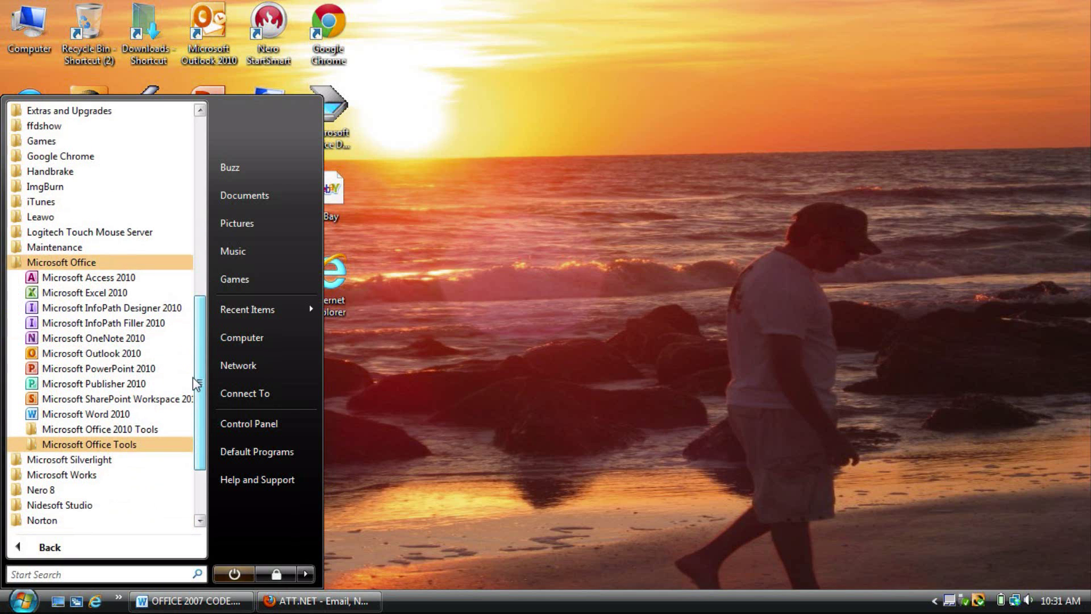
pyautogui.click(127, 449)
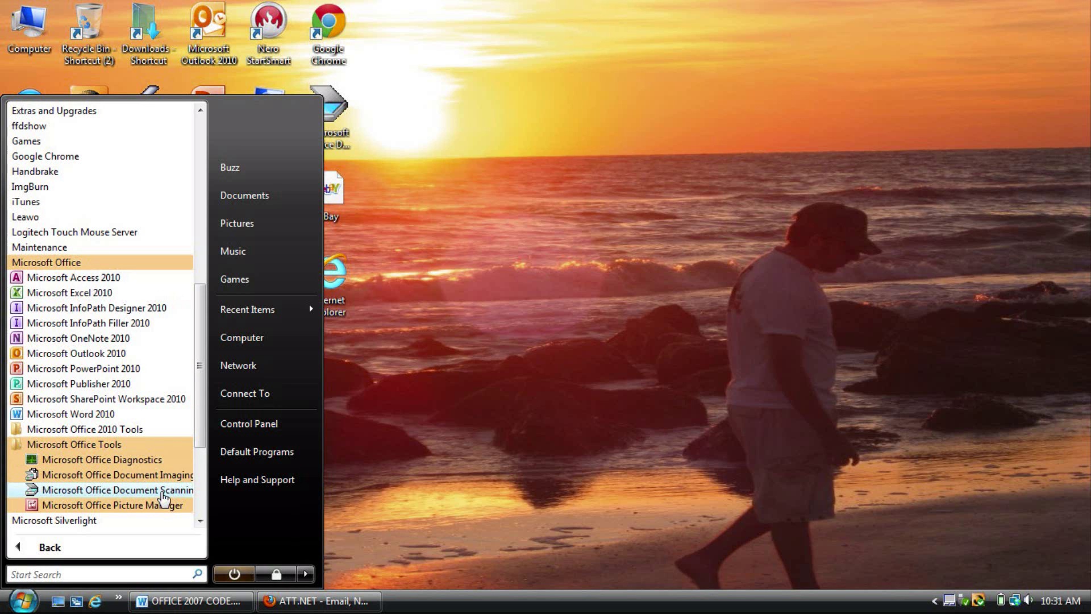
pyautogui.click(163, 491)
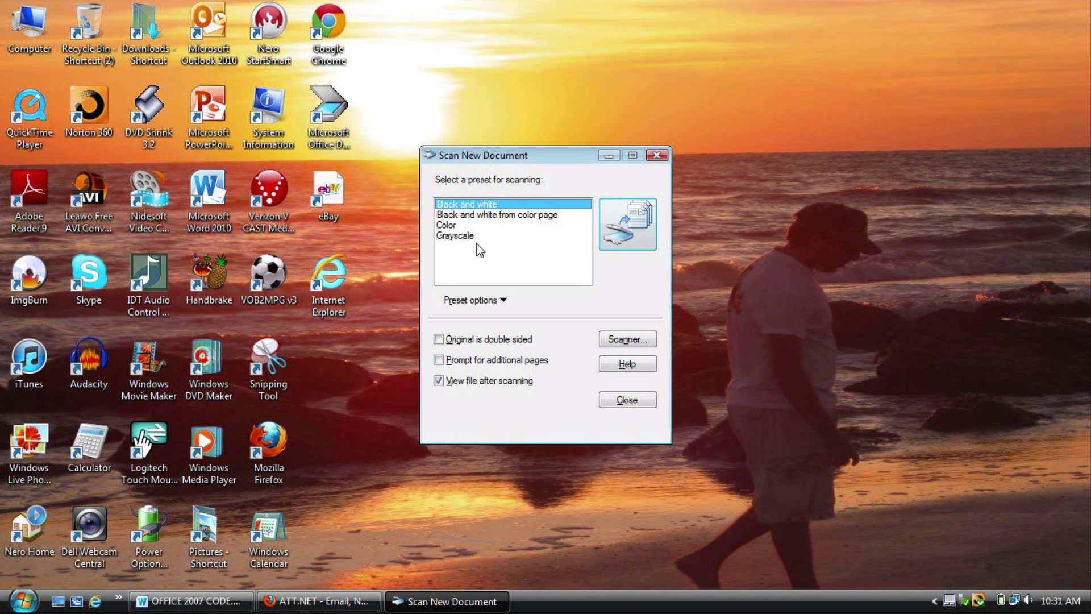
# Step: Scan the page with the Black and white preset so it opens in Document Imaging
pyautogui.click(619, 220)
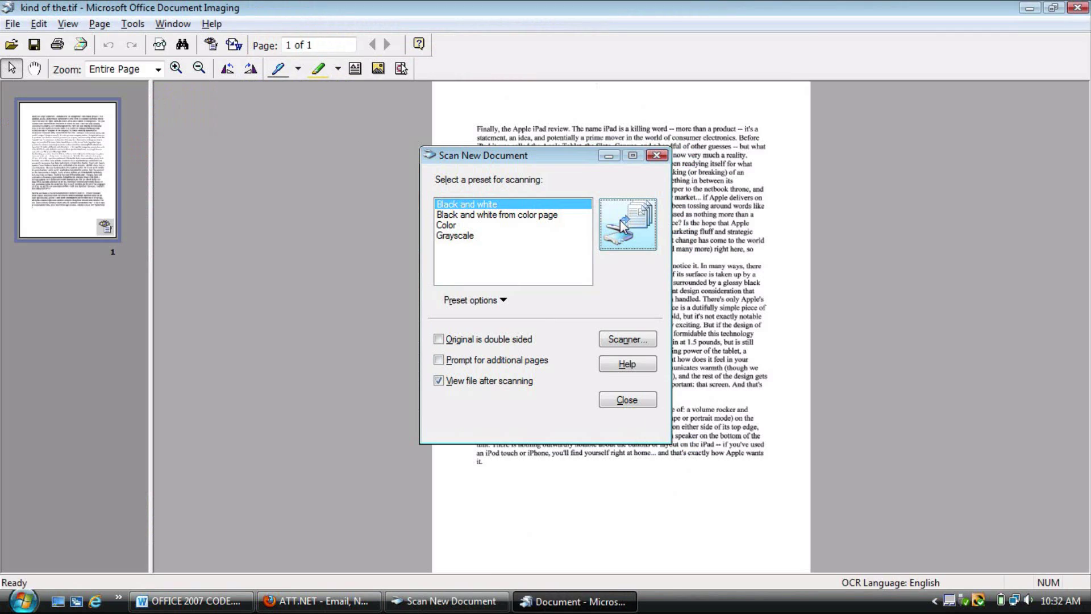
# Step: Bring the Document Imaging window with the scanned page in front of the scan dialog
pyautogui.click(529, 512)
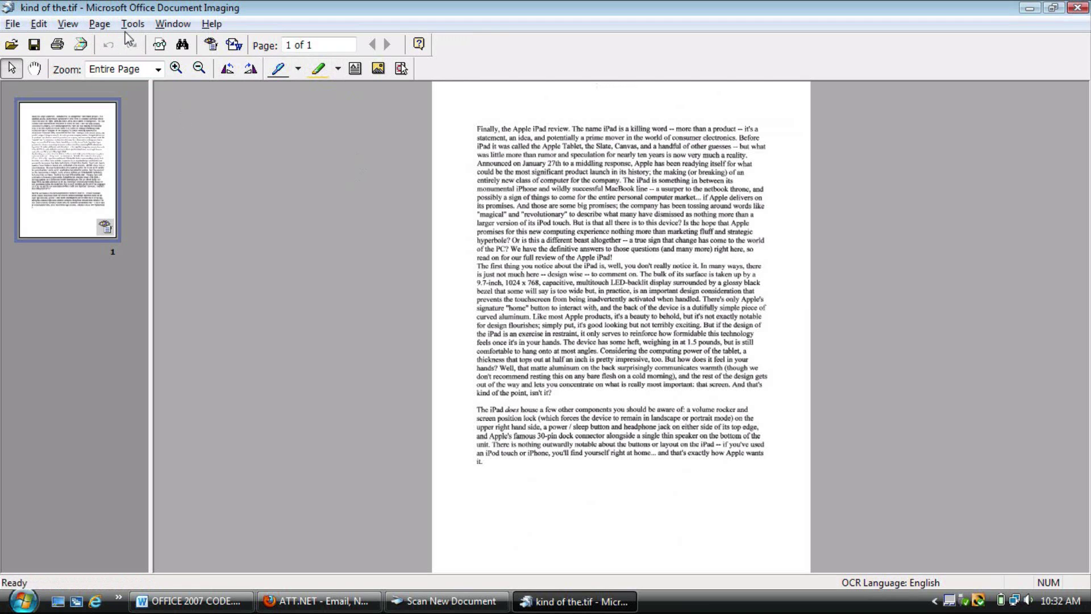
# Step: Use Tools > Send Text To Word for all pages, maintaining pictures, and confirm OK
pyautogui.click(139, 25)
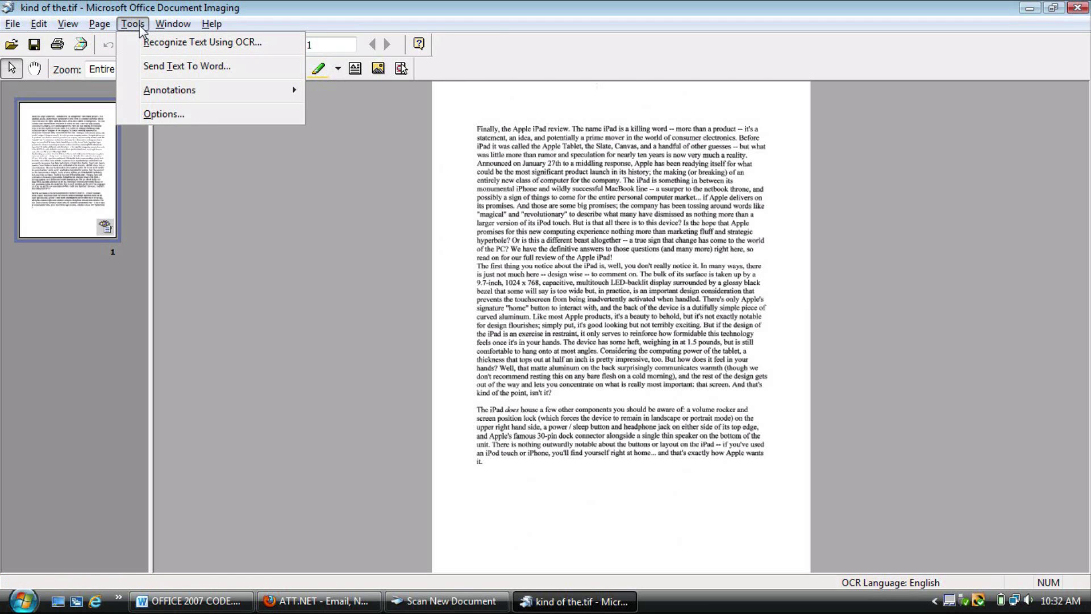
pyautogui.click(181, 68)
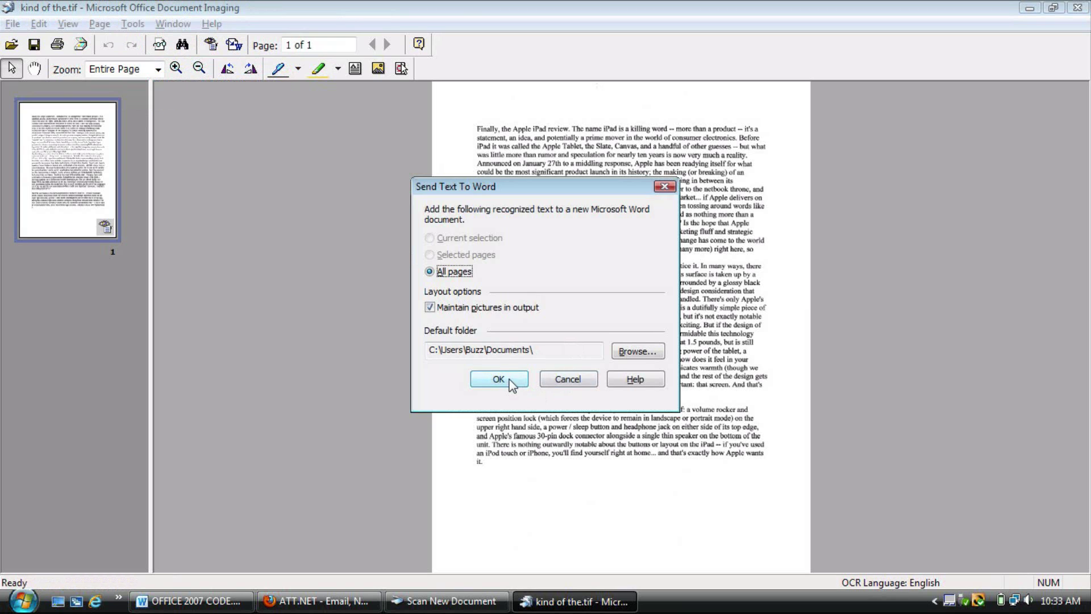
pyautogui.click(500, 379)
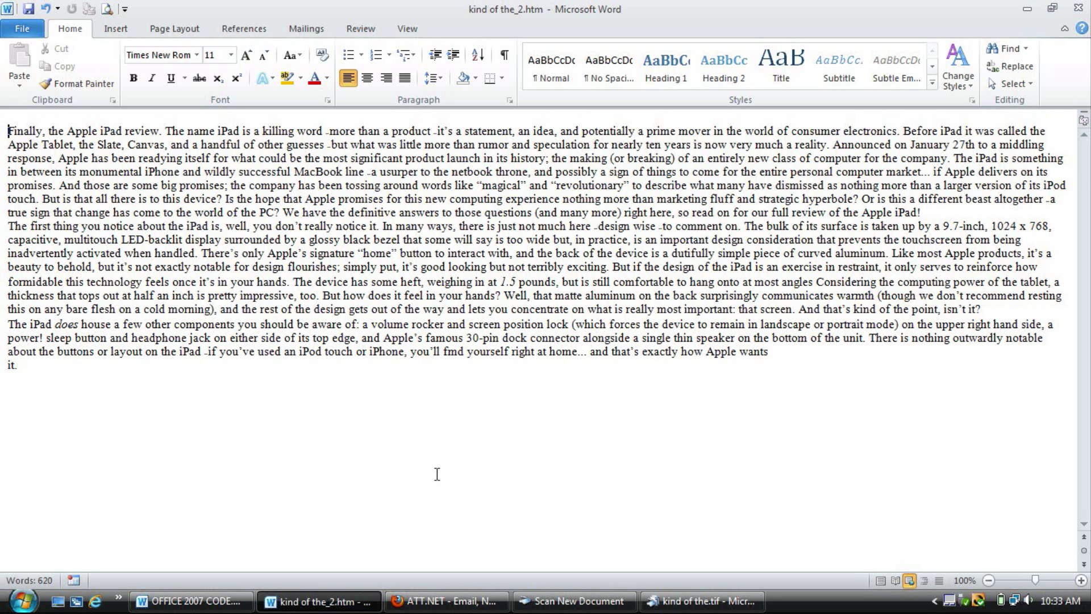
# Step: Switch the converted article to Print Layout view from the status bar
pyautogui.click(881, 580)
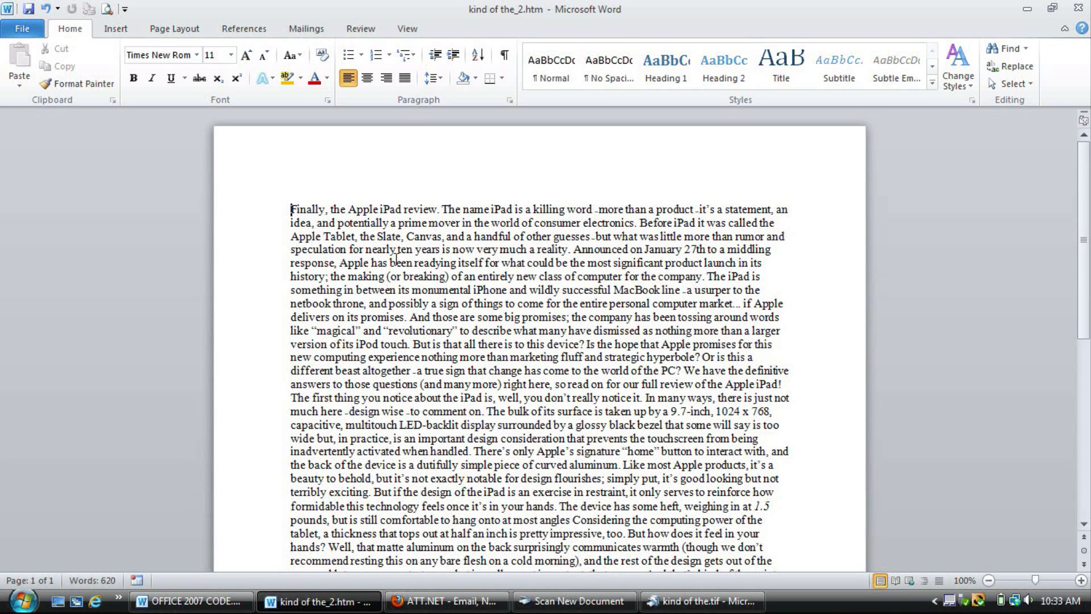
pyautogui.scroll(-2, 1083, 182)
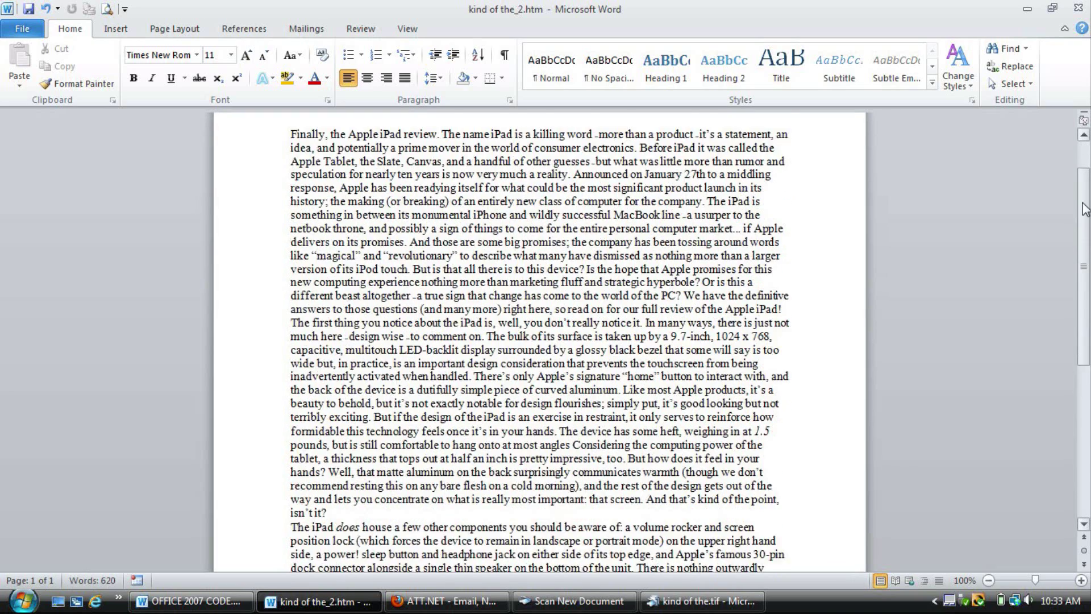
pyautogui.scroll(2, 1081, 180)
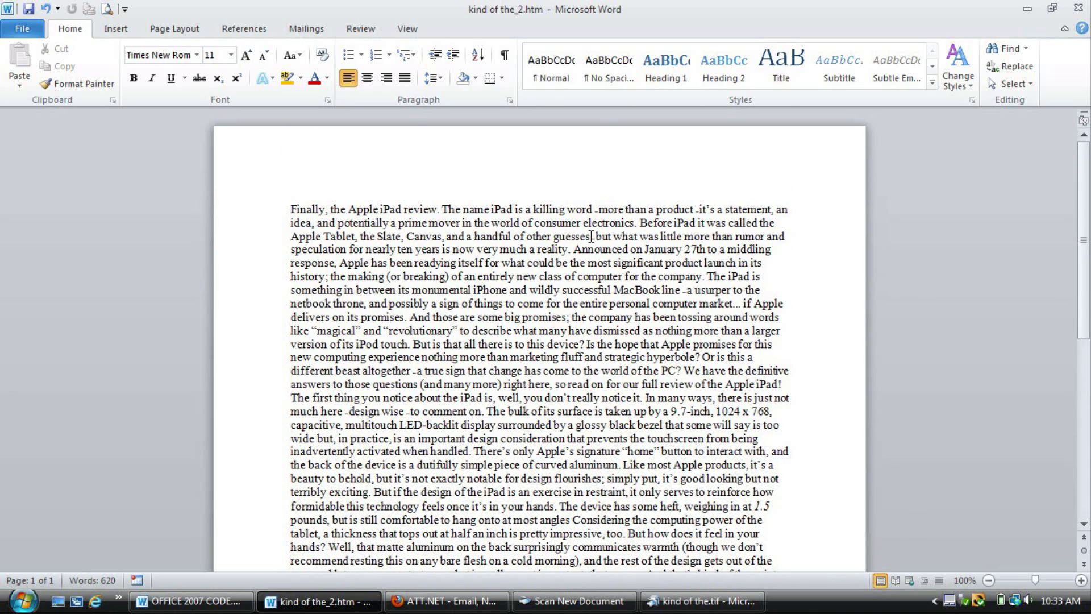
# Step: Test-edit the first line of converted text and erase the stray characters
pyautogui.click(339, 209)
pyautogui.write('klsahflkasdhflasjfdlkajsflkjaskljfklsafjkl')
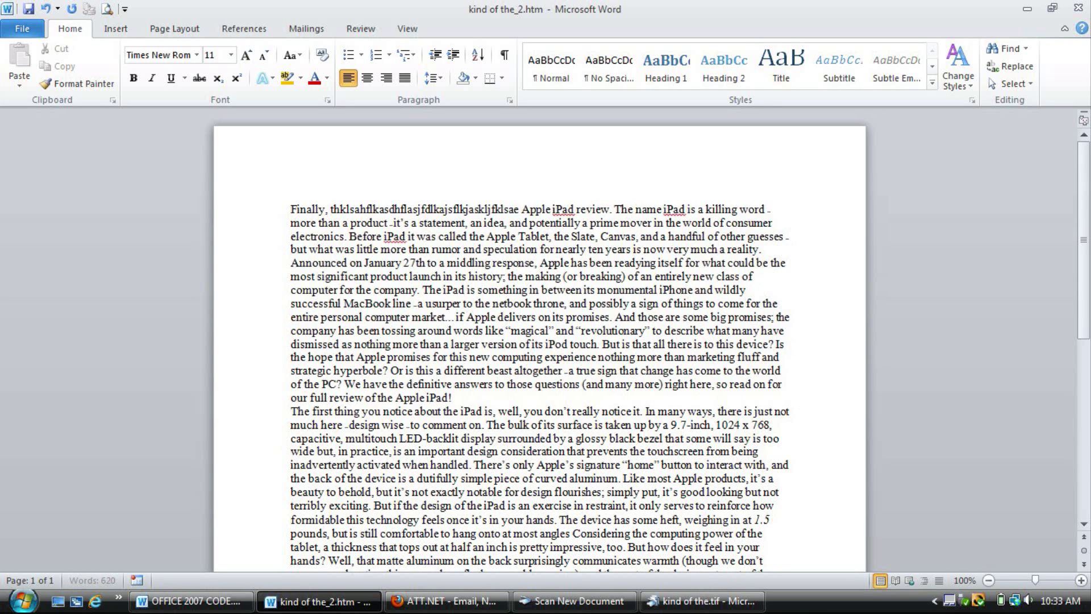
pyautogui.press('BackSpace')
pyautogui.press('BackSpace')
pyautogui.press('BackSpace')
pyautogui.press('BackSpace')
pyautogui.press('BackSpace')
pyautogui.press('BackSpace')
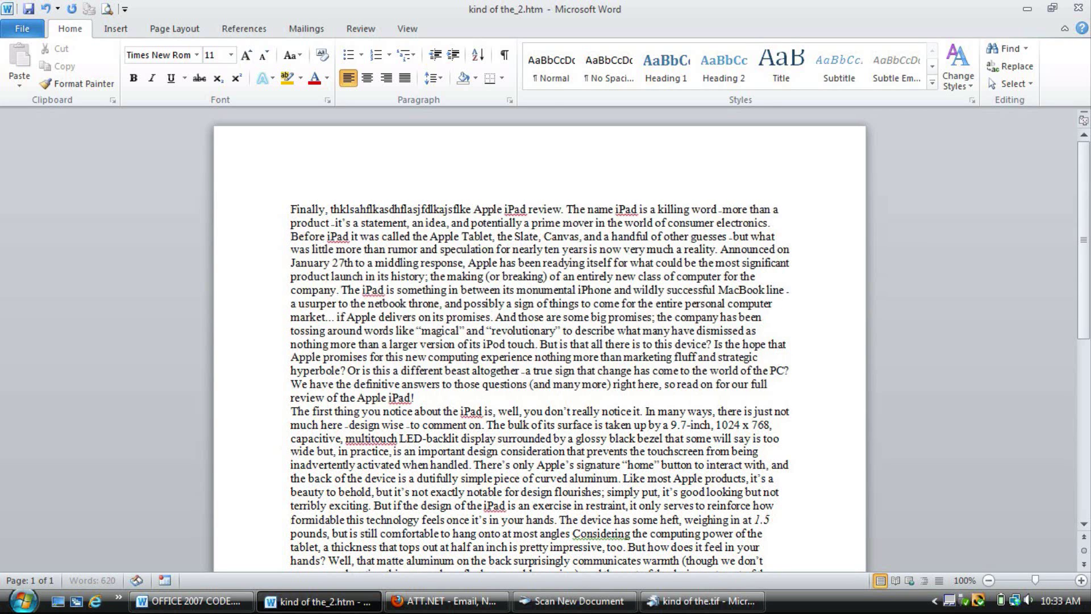
pyautogui.press('BackSpace')
pyautogui.press('BackSpace')
pyautogui.press('BackSpace')
pyautogui.press('BackSpace')
pyautogui.press('BackSpace')
pyautogui.press('BackSpace')
pyautogui.press('BackSpace')
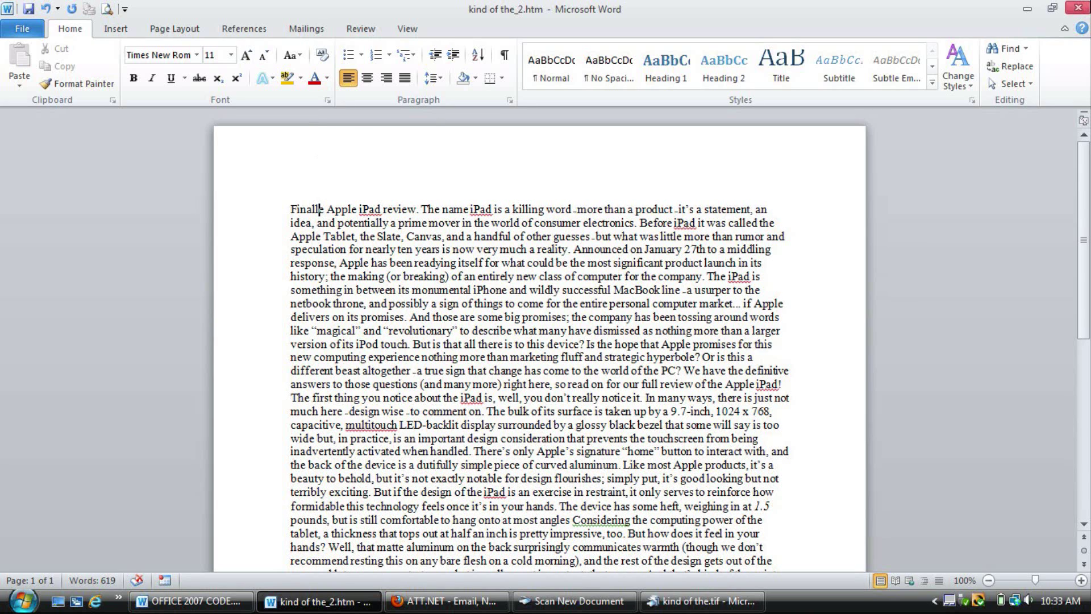
# Step: Close Word, answering the save prompt to return to Document Imaging
pyautogui.click(1083, 9)
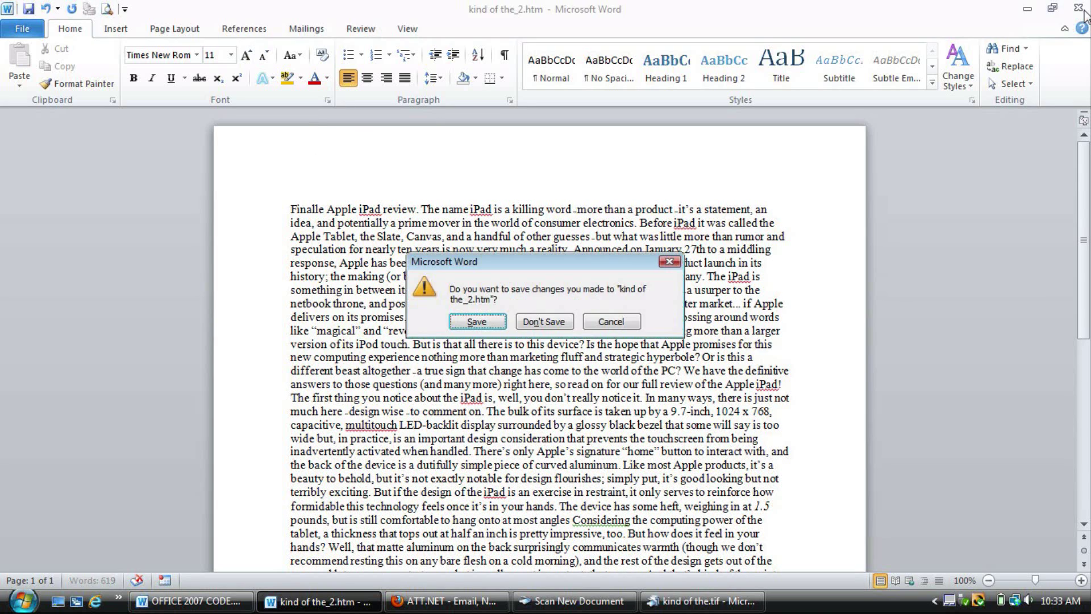
pyautogui.click(530, 324)
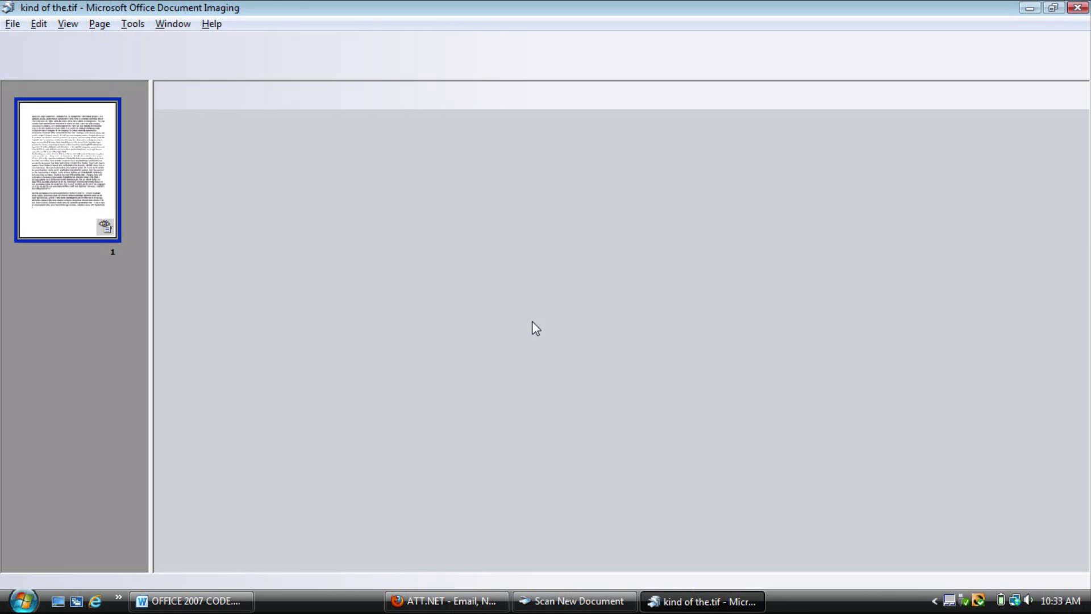